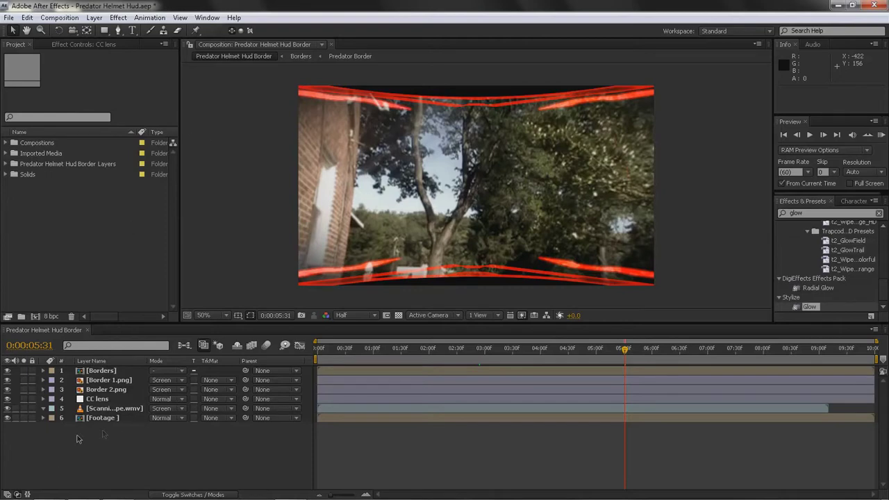
Switch from After Effects to the jackalgfx.com website in Chrome
{"action": "left_click", "coordinate": [50, 490]}
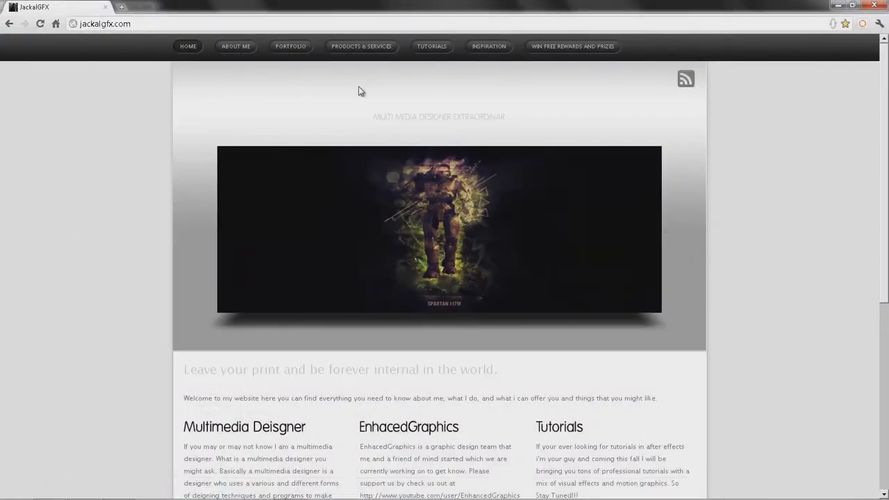
Browse the Glitchy Hud Template product page on jackalgfx.com, then minimize Chrome
{"action": "mouse_move", "coordinate": [354, 50]}
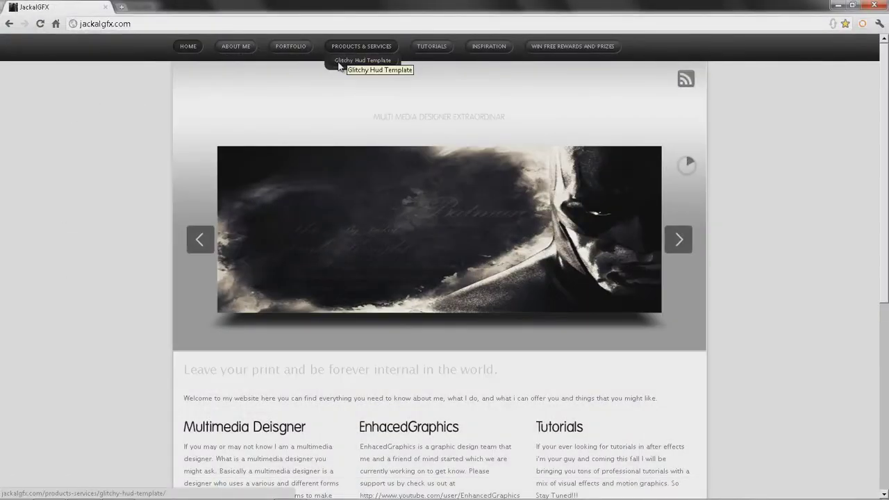
{"action": "left_click", "coordinate": [339, 63]}
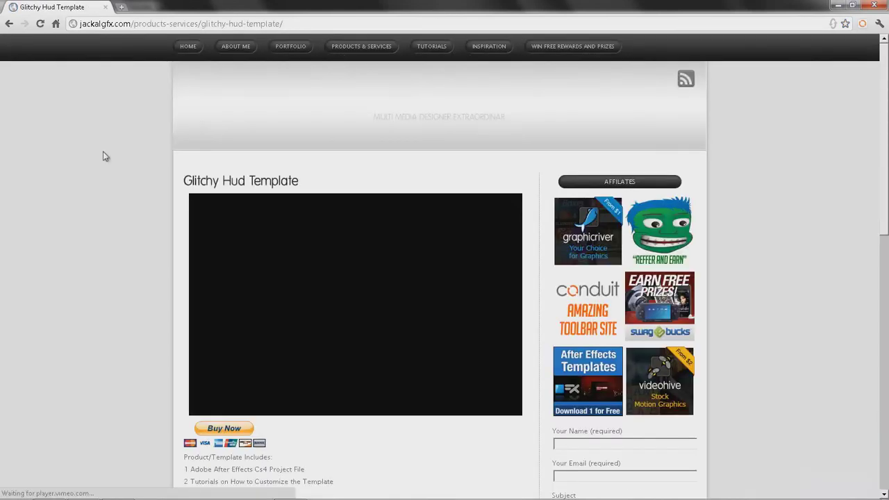
{"action": "scroll", "coordinate": [84, 166], "scroll_direction": "down", "scroll_amount": 4}
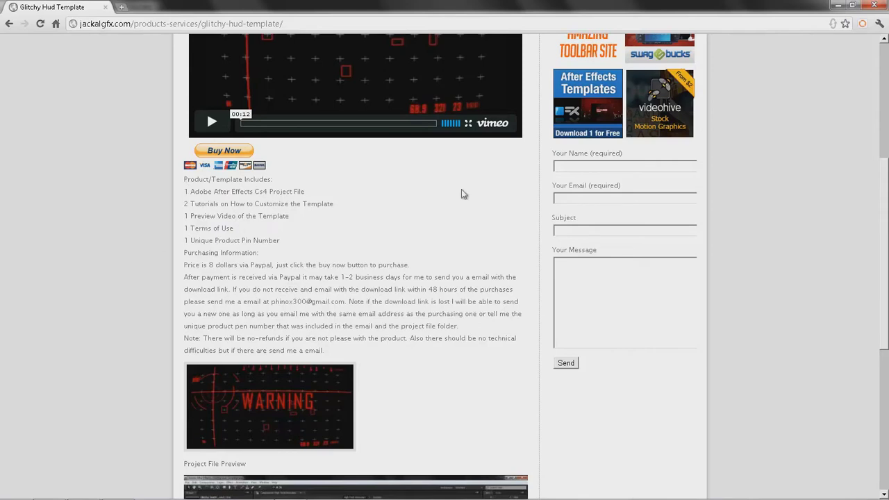
{"action": "scroll", "coordinate": [161, 251], "scroll_direction": "down", "scroll_amount": 3}
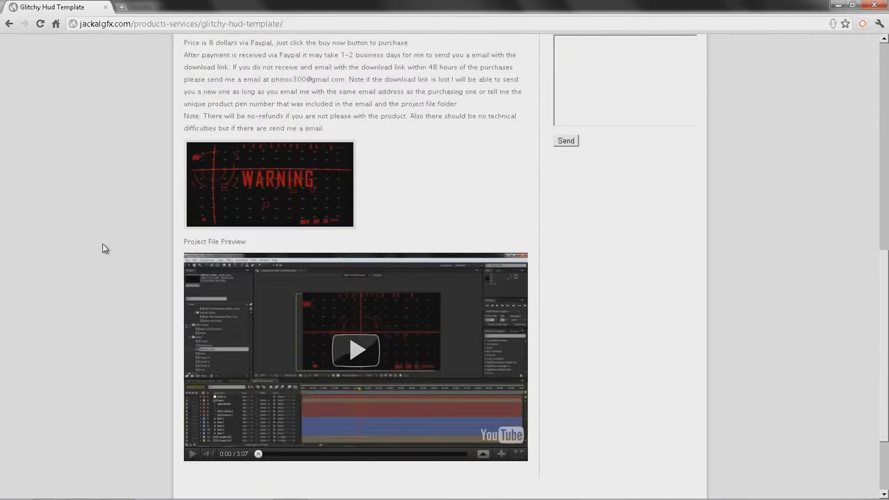
{"action": "scroll", "coordinate": [410, 363], "scroll_direction": "down", "scroll_amount": 2}
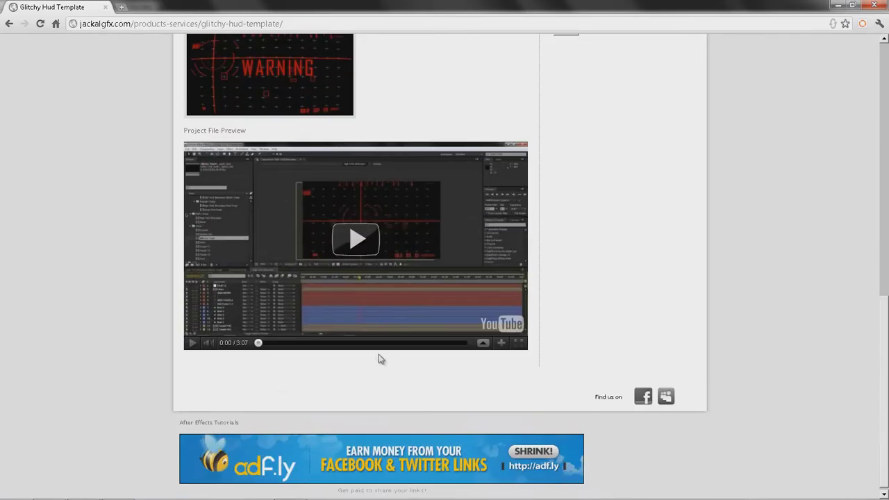
{"action": "scroll", "coordinate": [380, 359], "scroll_direction": "up", "scroll_amount": 15}
{"action": "scroll", "coordinate": [155, 308], "scroll_direction": "down", "scroll_amount": 2}
{"action": "scroll", "coordinate": [156, 308], "scroll_direction": "down", "scroll_amount": 7}
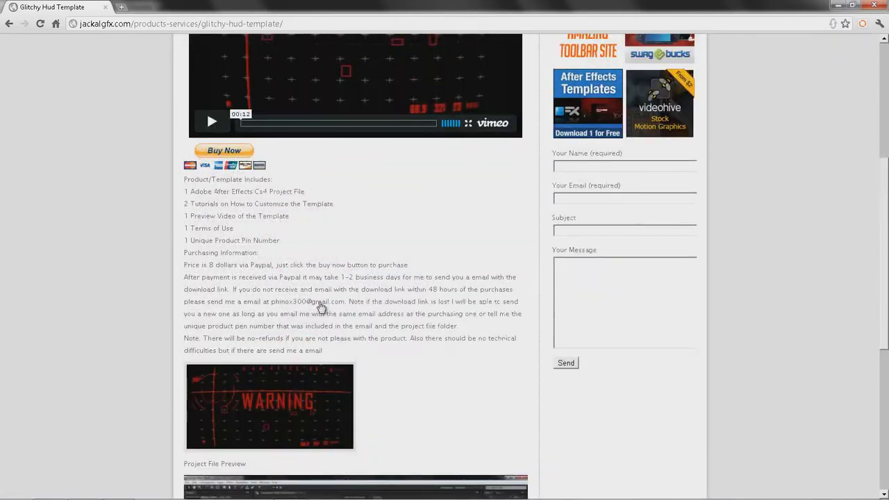
{"action": "scroll", "coordinate": [321, 308], "scroll_direction": "up", "scroll_amount": 3}
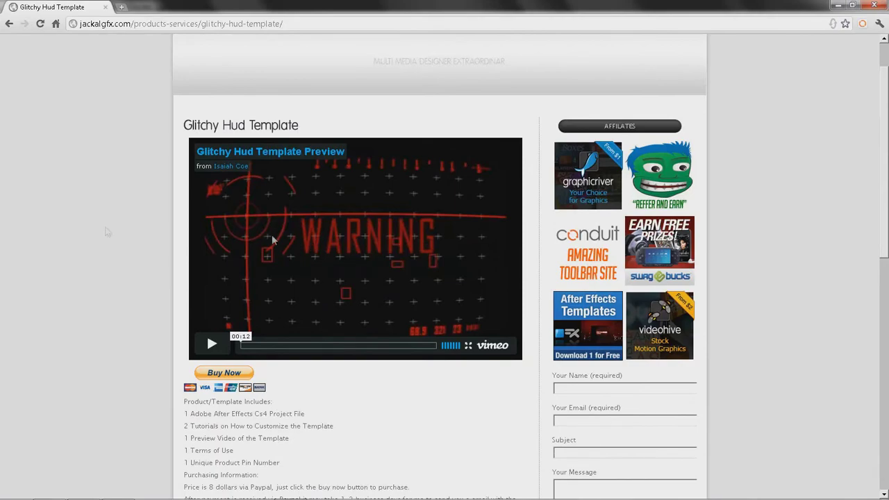
{"action": "scroll", "coordinate": [72, 286], "scroll_direction": "down", "scroll_amount": 2}
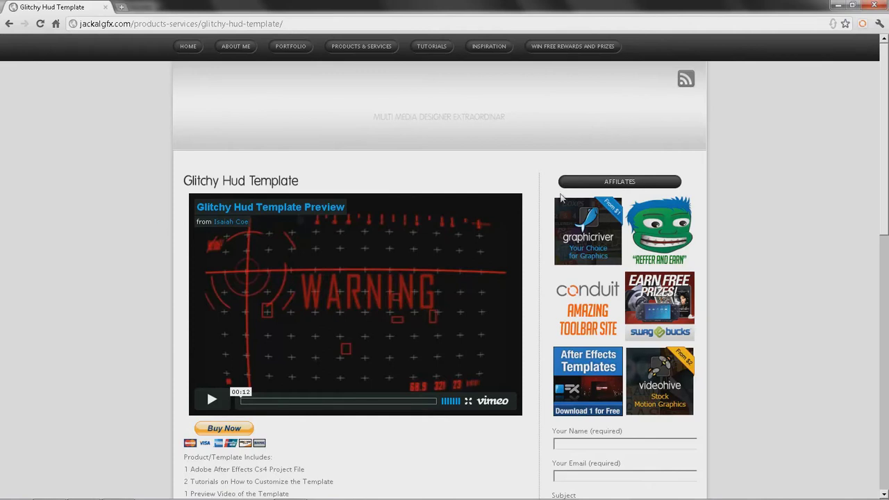
{"action": "left_click", "coordinate": [838, 6]}
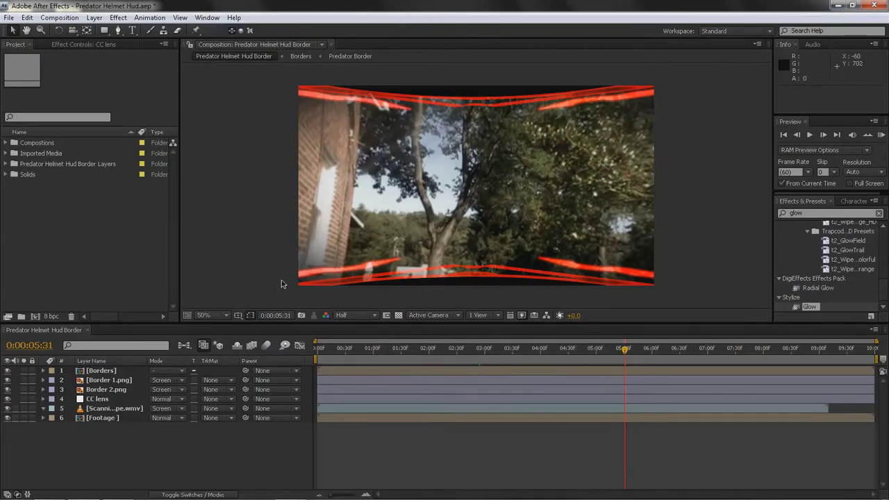
Create a 500x500, 30 fps, 10-second comp named Target and move it into Compostions
{"action": "left_click", "coordinate": [51, 18]}
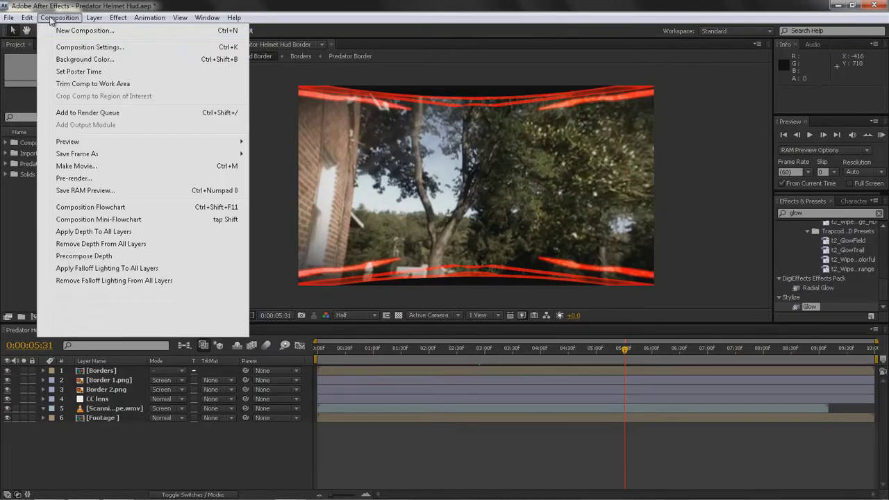
{"action": "left_click", "coordinate": [82, 30]}
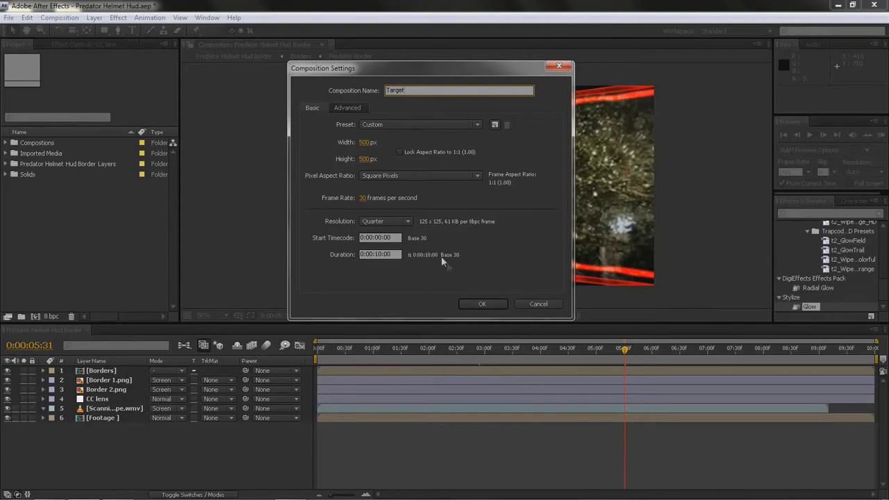
{"action": "left_click", "coordinate": [504, 304]}
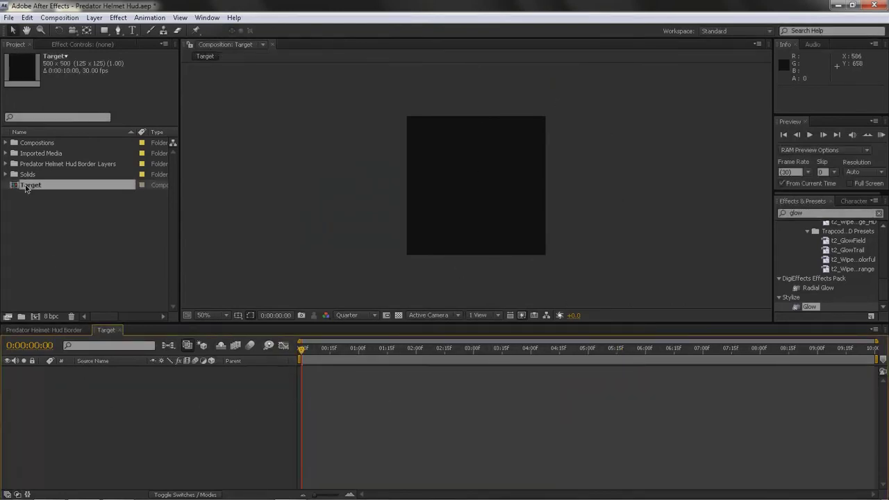
{"action": "left_click_drag", "start_coordinate": [32, 188], "coordinate": [40, 145]}
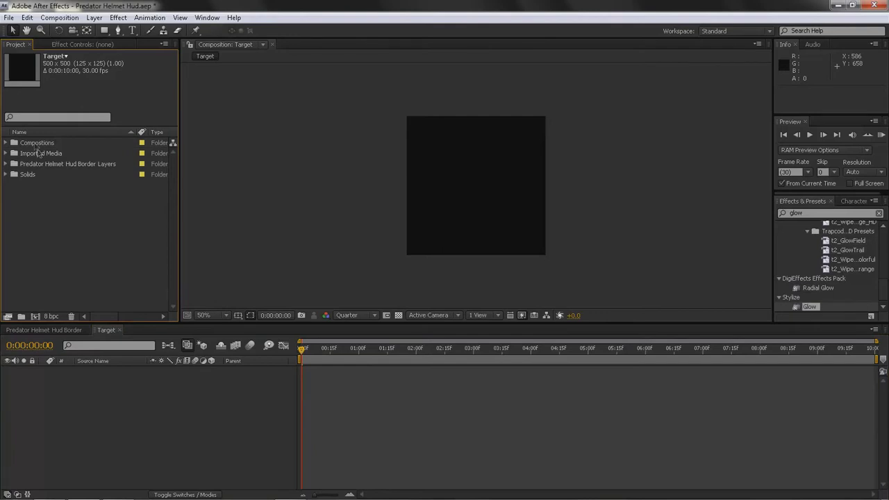
Add a white circle filling the whole Target comp with the Ellipse Tool
{"action": "left_click", "coordinate": [107, 337]}
{"action": "left_click", "coordinate": [105, 30]}
{"action": "left_click_drag", "start_coordinate": [106, 32], "coordinate": [149, 55]}
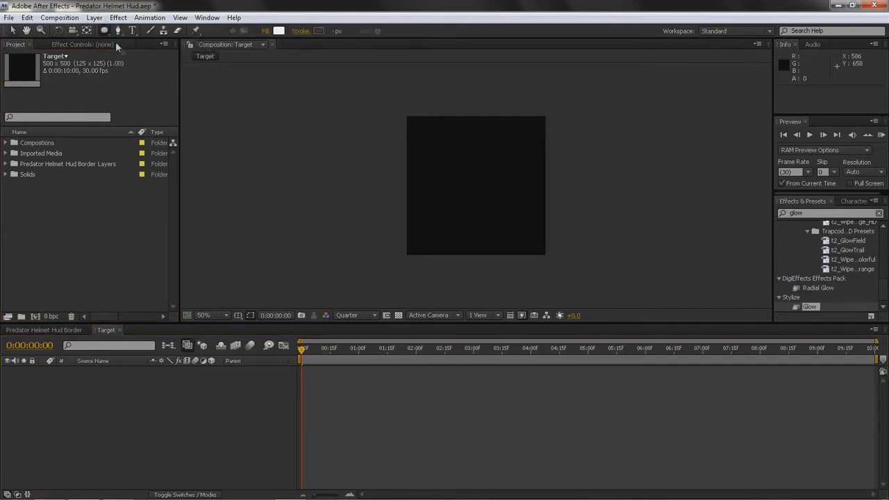
{"action": "double_click", "coordinate": [103, 31]}
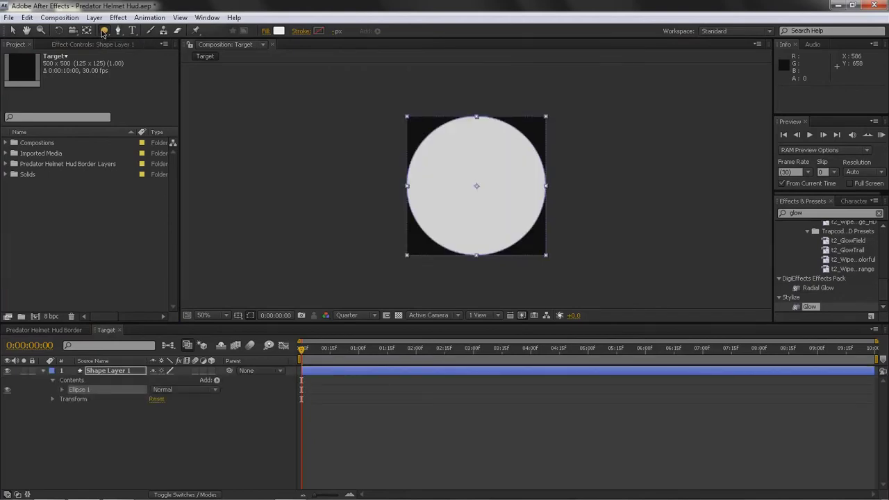
With the circle's fill colour picker open, copy the code 8E0101 from the Notepad note
{"action": "left_click", "coordinate": [279, 31]}
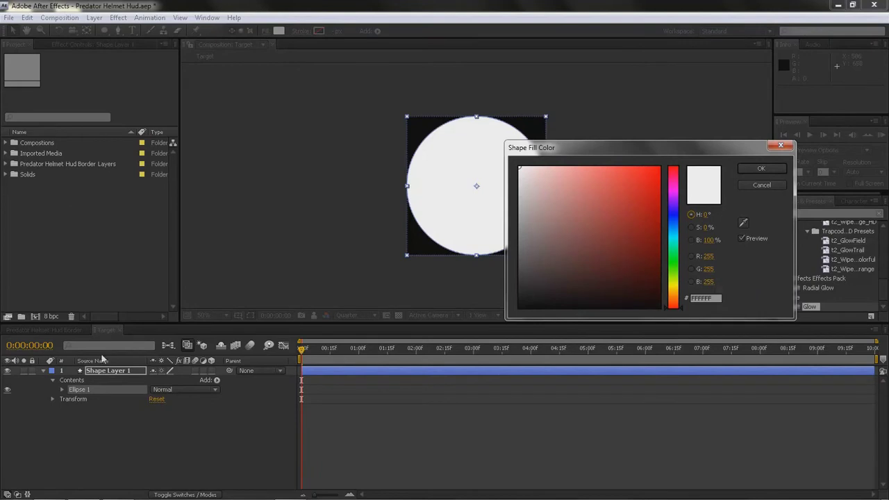
{"action": "mouse_move", "coordinate": [280, 486]}
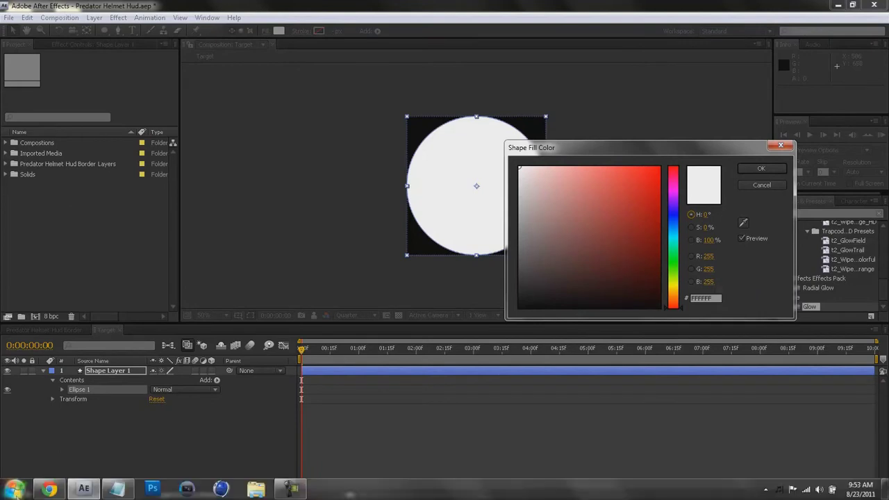
{"action": "left_click", "coordinate": [117, 488]}
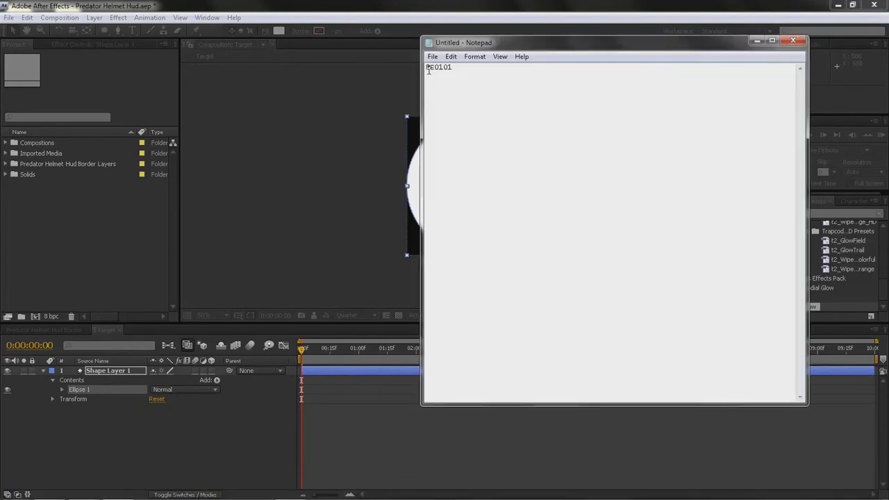
{"action": "left_click_drag", "start_coordinate": [500, 47], "coordinate": [204, 54]}
{"action": "left_click_drag", "start_coordinate": [157, 73], "coordinate": [114, 76]}
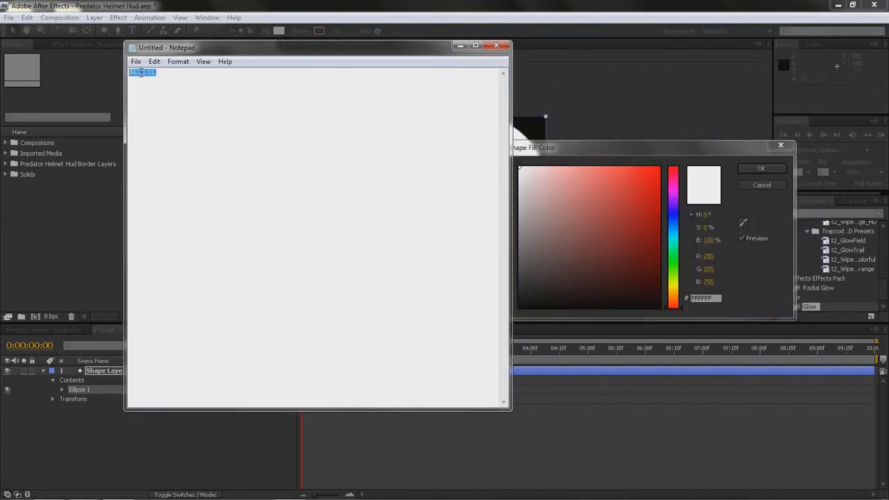
{"action": "right_click", "coordinate": [142, 72]}
{"action": "left_click", "coordinate": [144, 109]}
Paste 8E0101 into the Shape Fill Color hex field and confirm the dark red fill
{"action": "left_click", "coordinate": [460, 45]}
{"action": "double_click", "coordinate": [703, 298]}
{"action": "right_click", "coordinate": [693, 298]}
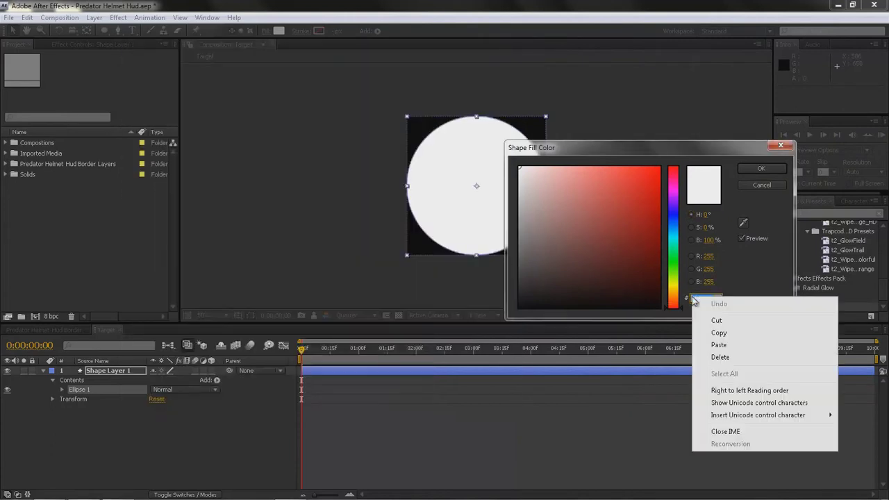
{"action": "left_click", "coordinate": [714, 345]}
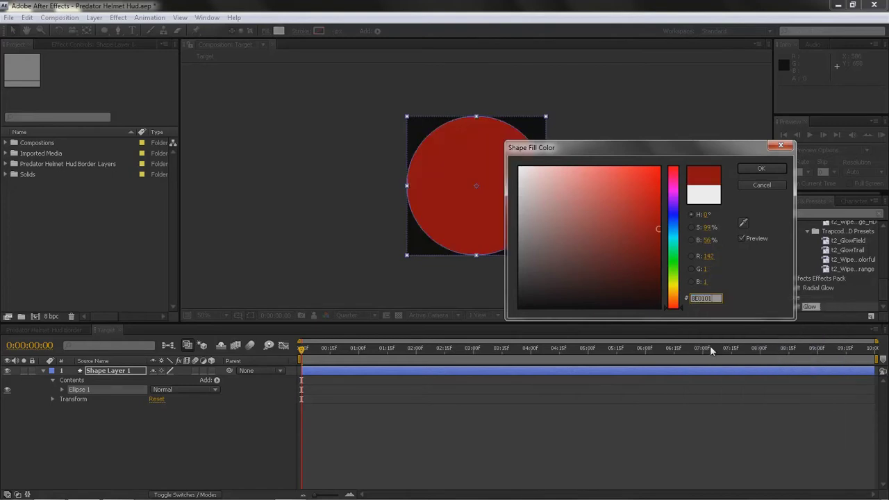
{"action": "left_click", "coordinate": [734, 293]}
{"action": "left_click", "coordinate": [771, 168]}
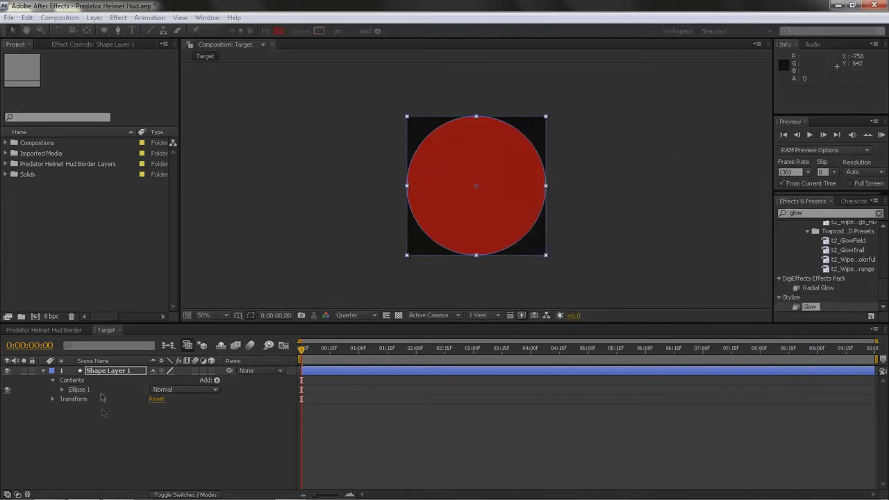
{"action": "left_click", "coordinate": [112, 374]}
Set Shape Layer 1's Scale to 20%
{"action": "key", "text": "s"}
{"action": "left_click_drag", "start_coordinate": [166, 380], "coordinate": [126, 390]}
{"action": "left_click", "coordinate": [128, 391]}
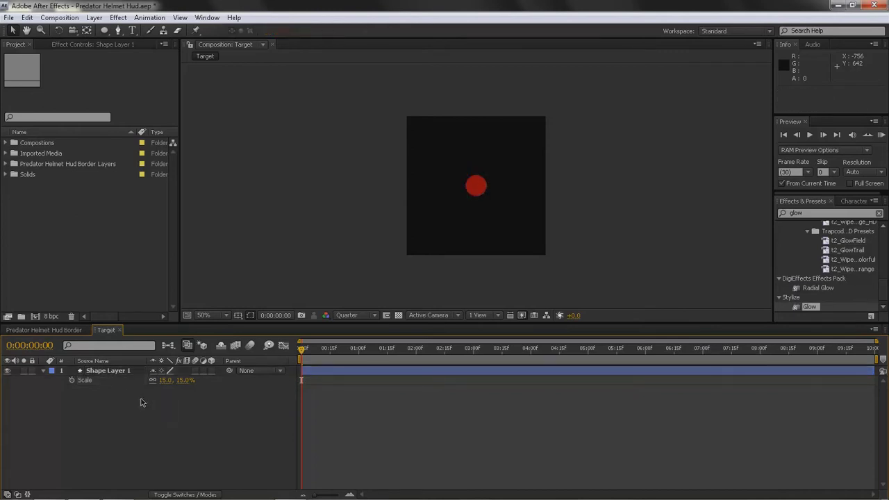
{"action": "left_click", "coordinate": [163, 381]}
{"action": "type", "text": "20"}
{"action": "key", "text": "period"}
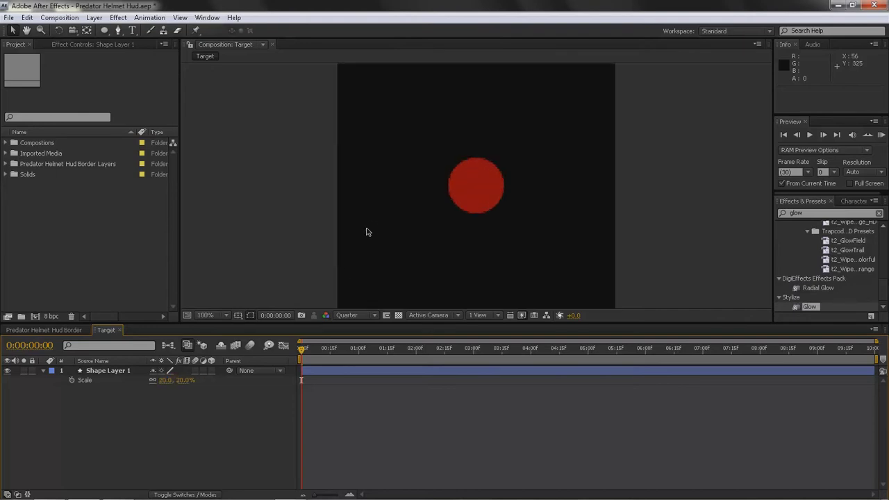
Set the preview resolution to Half and apply Glow to Shape Layer 1
{"action": "left_click", "coordinate": [345, 315]}
{"action": "left_click", "coordinate": [361, 351]}
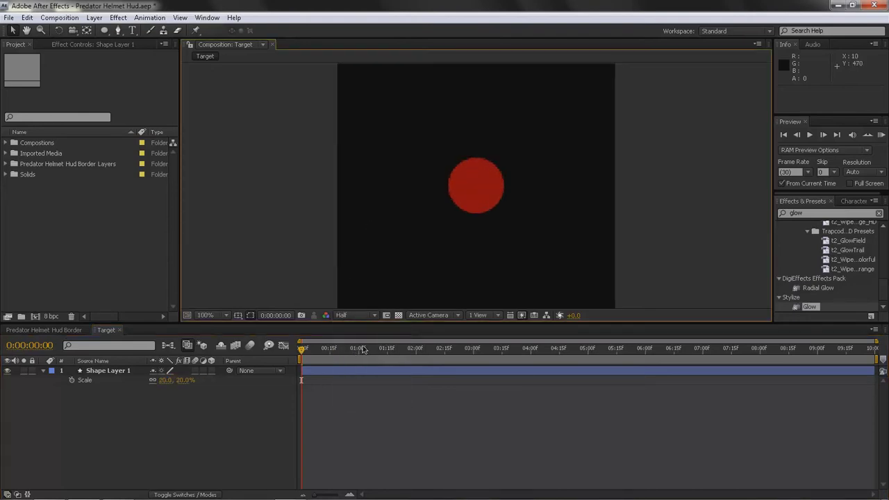
{"action": "left_click", "coordinate": [102, 372]}
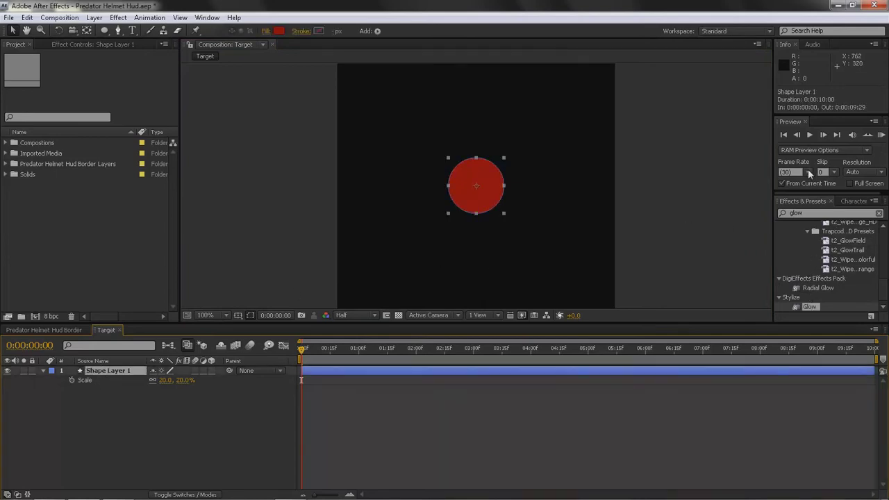
{"action": "left_click", "coordinate": [804, 214]}
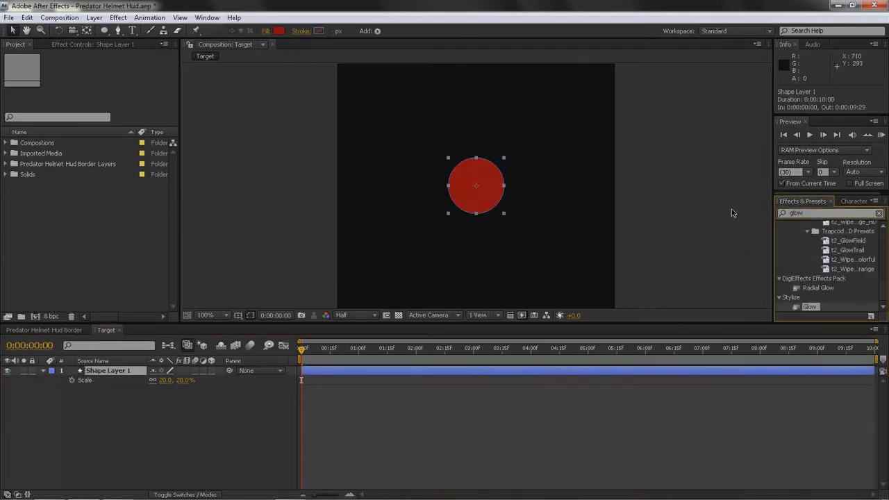
{"action": "left_click_drag", "start_coordinate": [809, 306], "coordinate": [103, 375]}
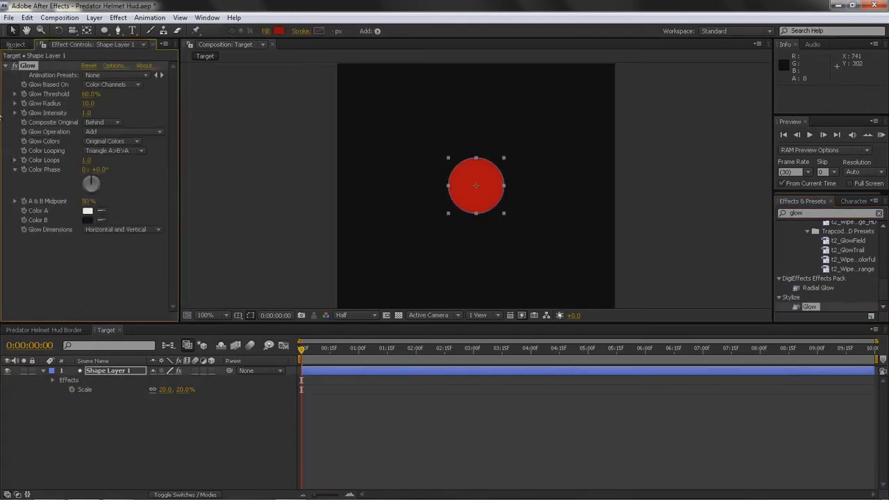
Search the effects for 'fast' and apply Fast Blur to Shape Layer 1
{"action": "left_click", "coordinate": [811, 214]}
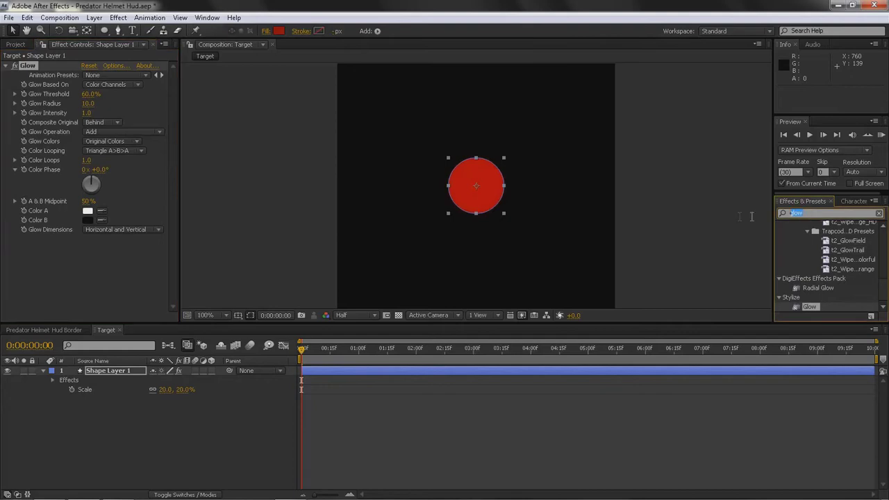
{"action": "type", "text": "fast blu"}
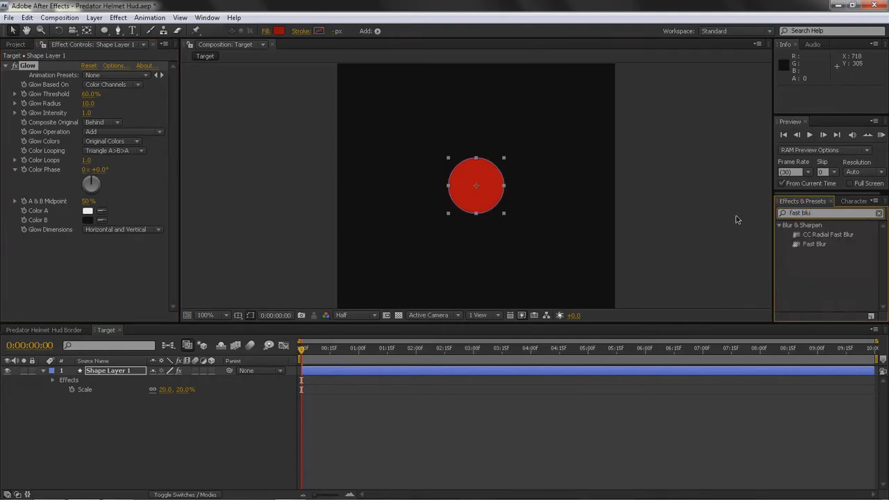
{"action": "left_click_drag", "start_coordinate": [809, 249], "coordinate": [105, 374]}
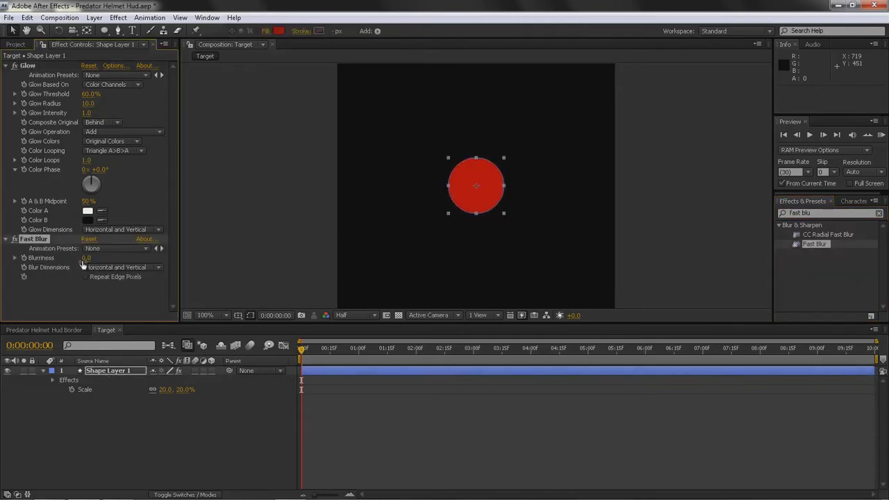
Set Fast Blur Blurriness to 12 with Repeat Edge Pixels on, and collapse the effects
{"action": "left_click", "coordinate": [86, 258]}
{"action": "key", "text": "Return"}
{"action": "left_click", "coordinate": [86, 277]}
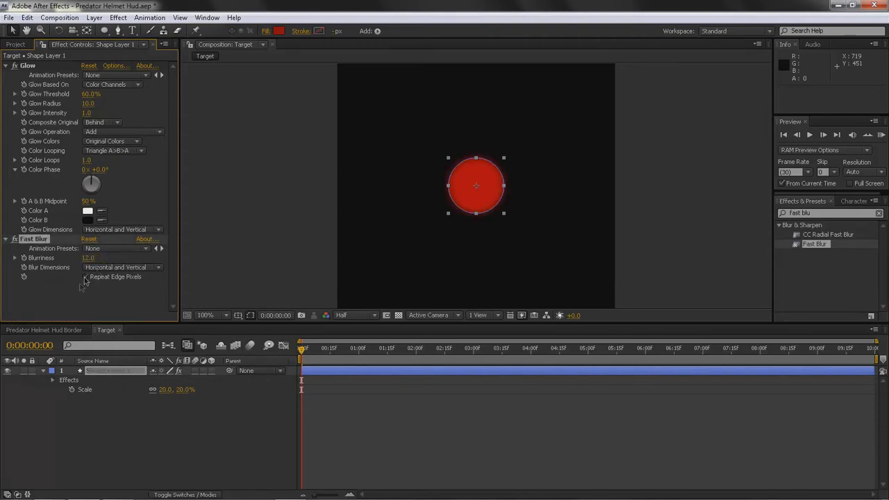
{"action": "left_click", "coordinate": [6, 239]}
{"action": "left_click", "coordinate": [5, 65]}
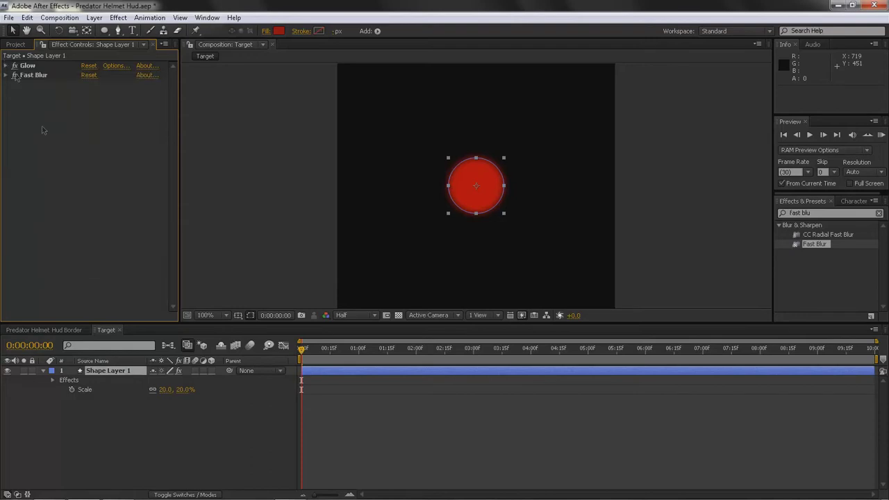
{"action": "left_click", "coordinate": [44, 373]}
{"action": "left_click", "coordinate": [109, 372]}
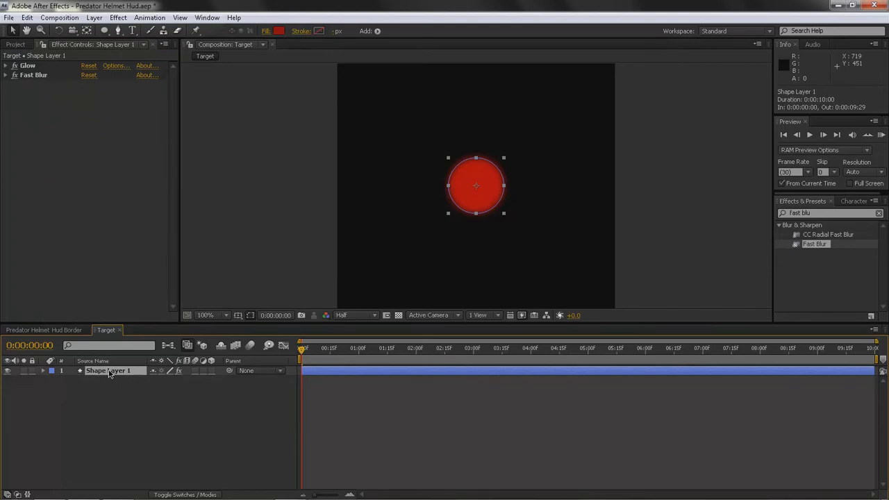
Duplicate the glowing circle layer with Ctrl+D and turn on the rulers
{"action": "key", "text": "ctrl+d"}
{"action": "key", "text": "ctrl+d"}
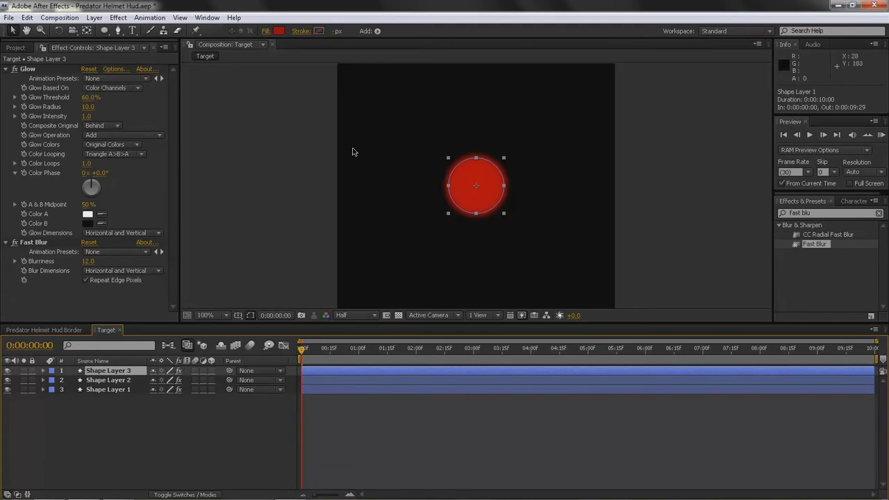
{"action": "key", "text": "ctrl+r"}
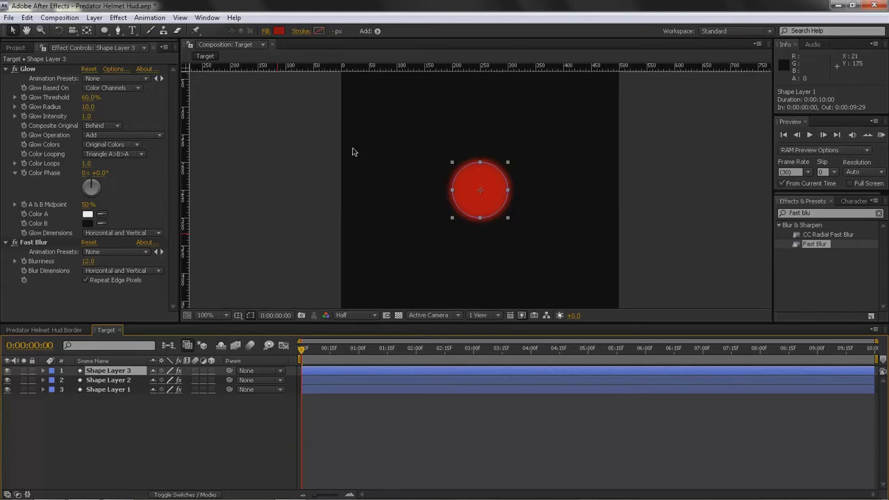
Place a horizontal guide at 286 and move Shape Layer 1's circle right onto it
{"action": "left_click_drag", "start_coordinate": [442, 67], "coordinate": [457, 220]}
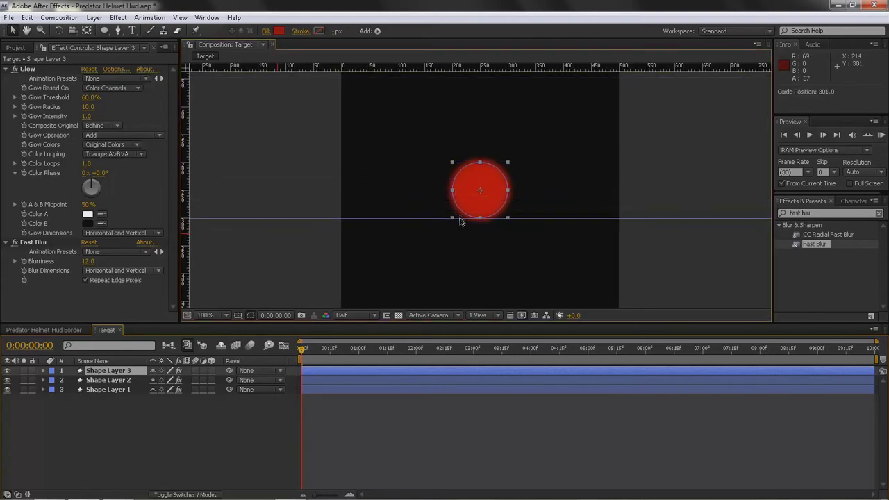
{"action": "key", "text": "comma"}
{"action": "key", "text": "comma"}
{"action": "key", "text": "period"}
{"action": "key", "text": "period"}
{"action": "left_click_drag", "start_coordinate": [450, 219], "coordinate": [437, 215]}
{"action": "left_click", "coordinate": [109, 380]}
{"action": "left_click", "coordinate": [109, 389]}
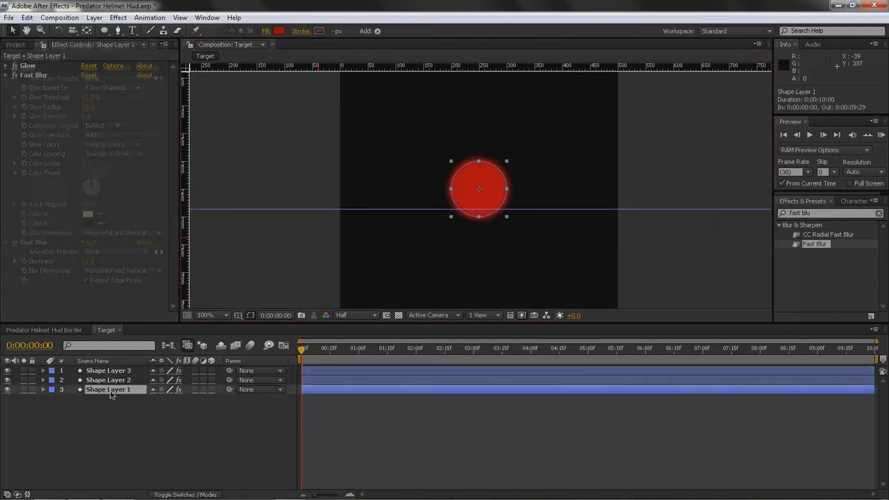
{"action": "left_click_drag", "start_coordinate": [475, 194], "coordinate": [532, 211]}
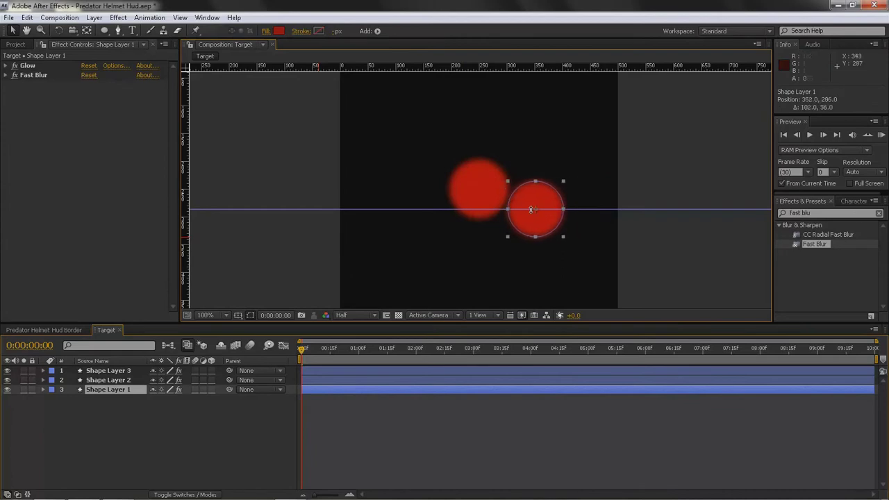
Move the second circle left, the third above, and align a vertical guide to the top circle
{"action": "left_click", "coordinate": [102, 381]}
{"action": "left_click_drag", "start_coordinate": [481, 187], "coordinate": [437, 212]}
{"action": "key", "text": "Return"}
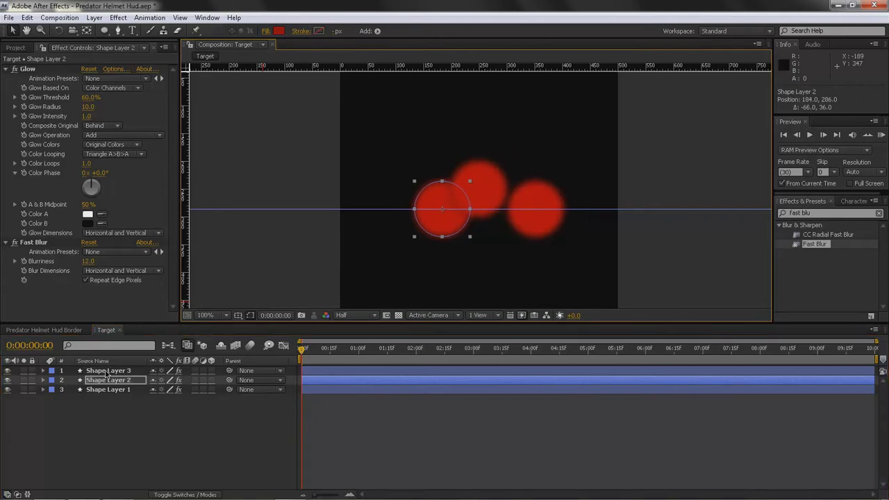
{"action": "left_click", "coordinate": [106, 371]}
{"action": "left_click_drag", "start_coordinate": [479, 188], "coordinate": [487, 135]}
{"action": "left_click_drag", "start_coordinate": [190, 148], "coordinate": [465, 150]}
{"action": "left_click_drag", "start_coordinate": [485, 137], "coordinate": [489, 135]}
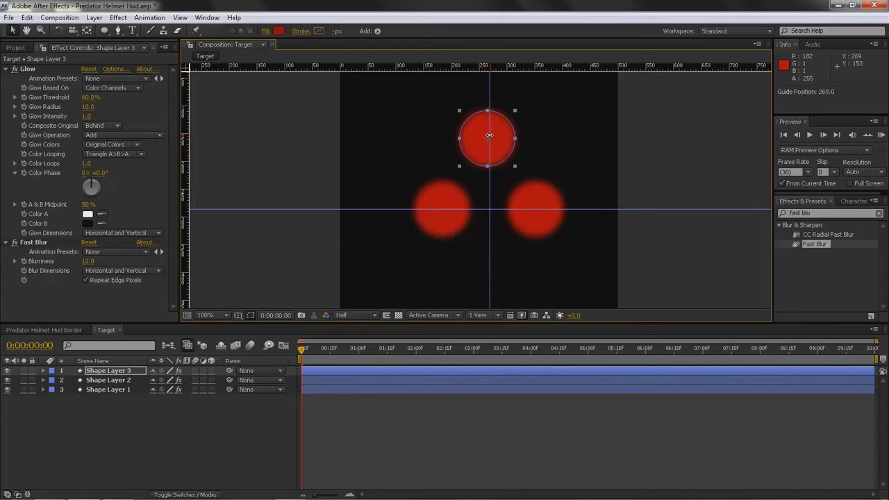
Nudge the top, left and right circles into a symmetric triangle on the guides
{"action": "left_click", "coordinate": [108, 372]}
{"action": "left_click_drag", "start_coordinate": [476, 132], "coordinate": [477, 143]}
{"action": "left_click", "coordinate": [108, 380]}
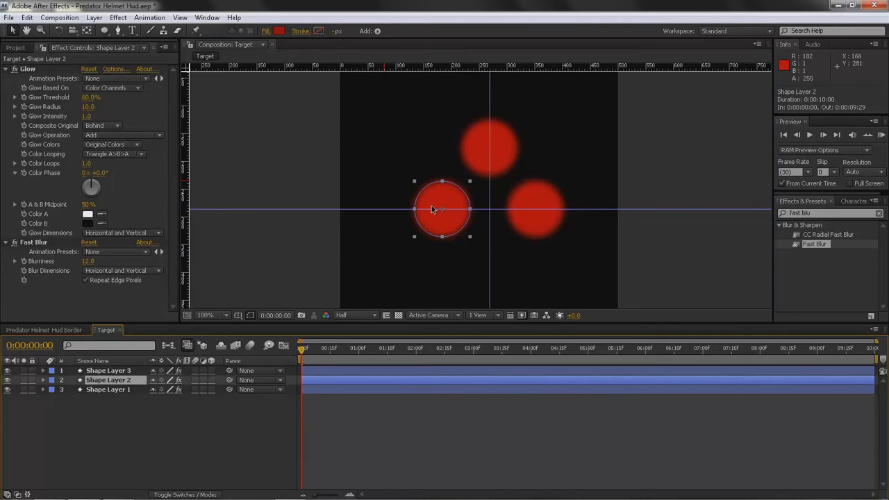
{"action": "left_click_drag", "start_coordinate": [432, 209], "coordinate": [443, 208]}
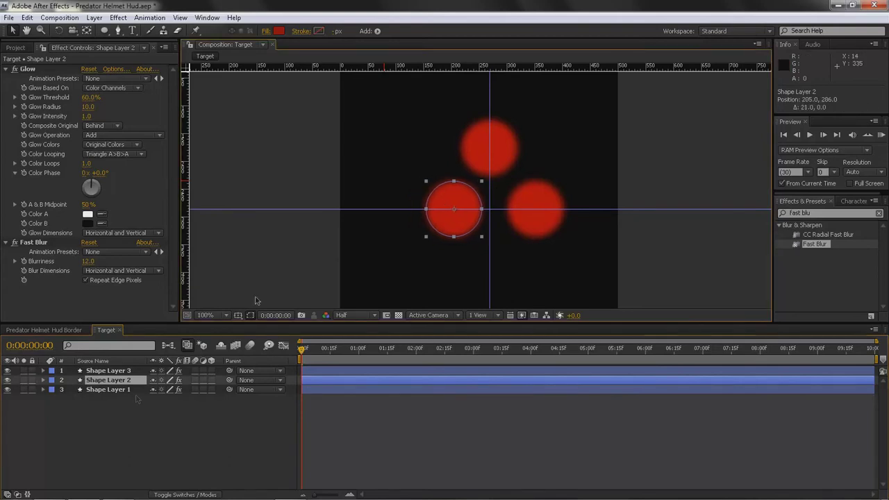
{"action": "left_click", "coordinate": [108, 390]}
{"action": "left_click_drag", "start_coordinate": [528, 207], "coordinate": [523, 206]}
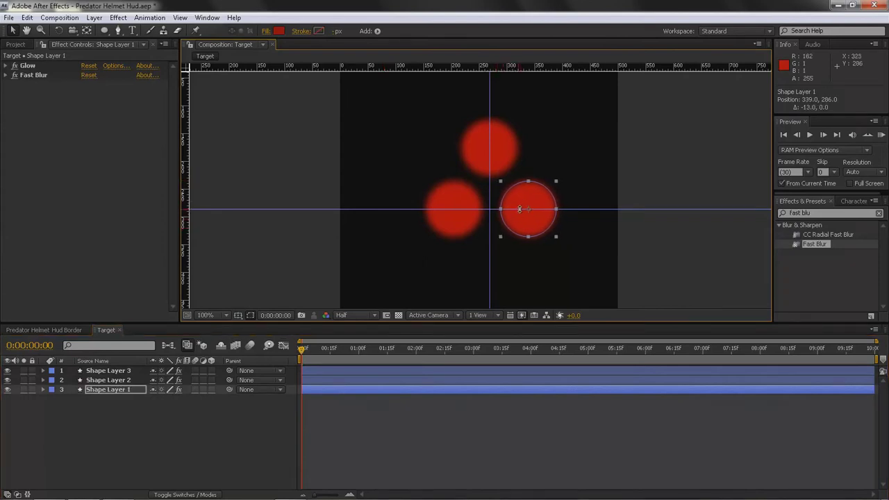
{"action": "left_click", "coordinate": [448, 207]}
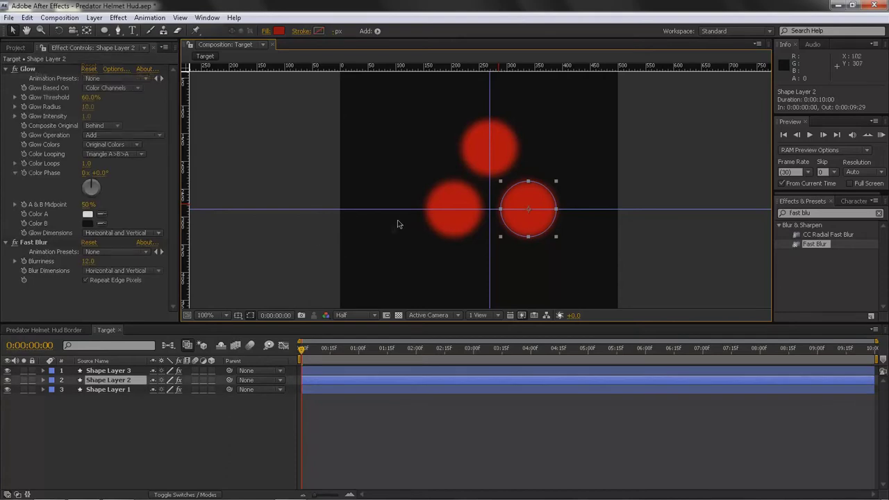
{"action": "left_click_drag", "start_coordinate": [452, 205], "coordinate": [450, 206]}
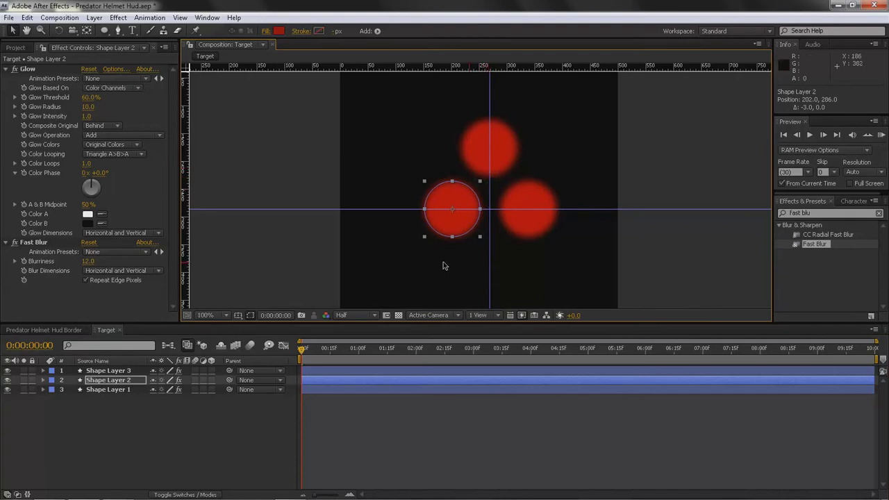
Deselect all layers and zoom out to check the triangle arrangement
{"action": "left_click", "coordinate": [166, 419]}
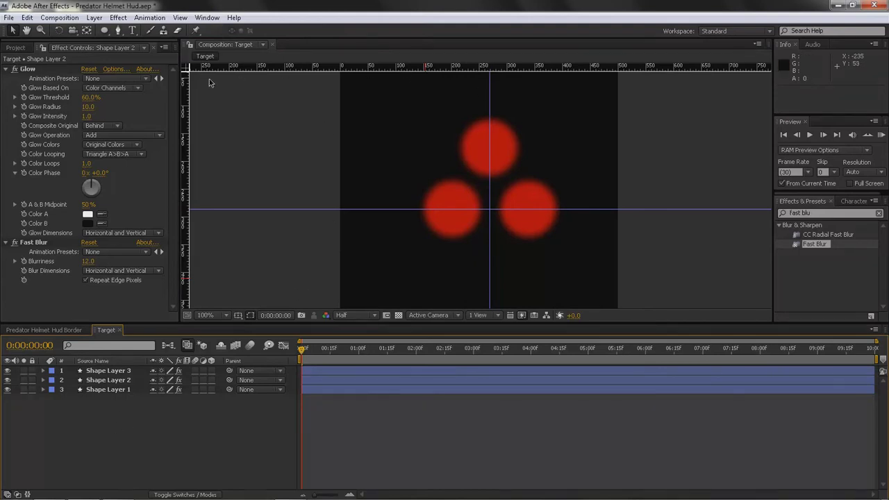
{"action": "key", "text": "comma"}
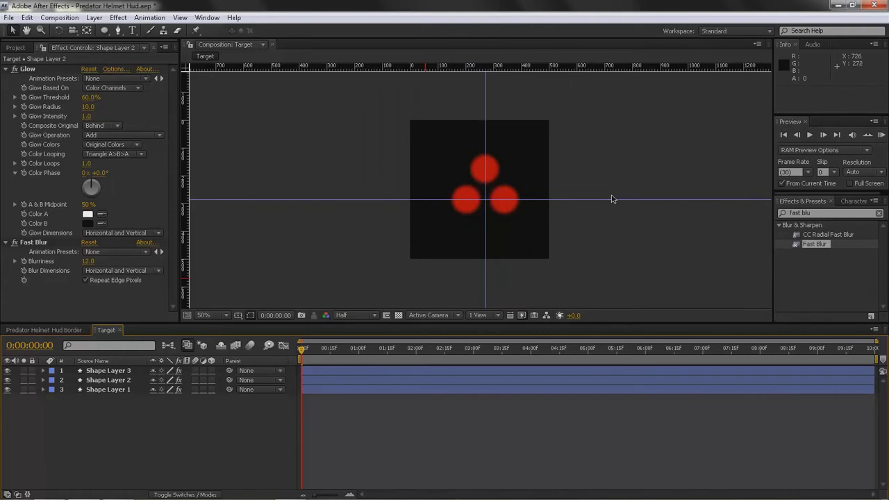
{"action": "key", "text": "period"}
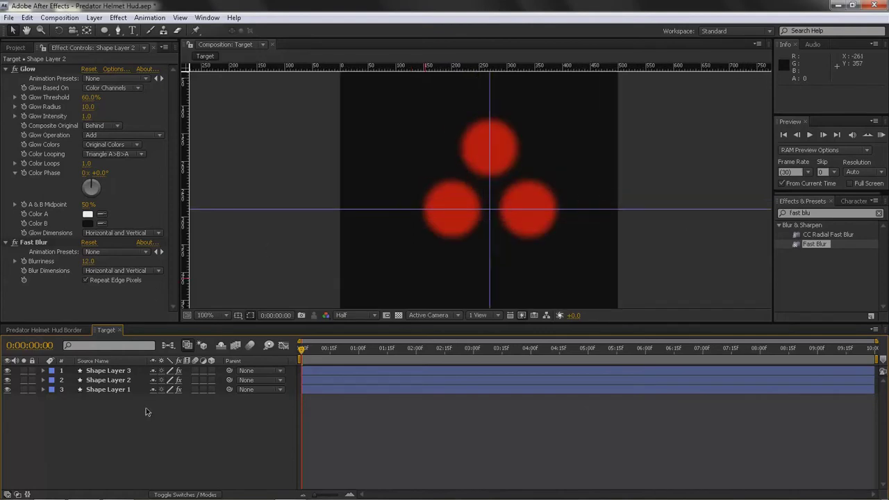
{"action": "left_click", "coordinate": [94, 17]}
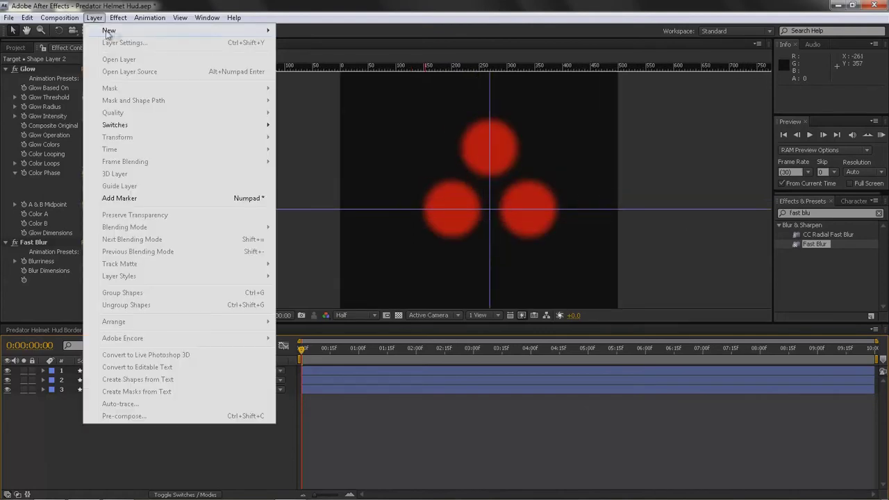
Add a new adjustment layer and rename it Glow
{"action": "mouse_move", "coordinate": [109, 31]}
{"action": "left_click", "coordinate": [328, 104]}
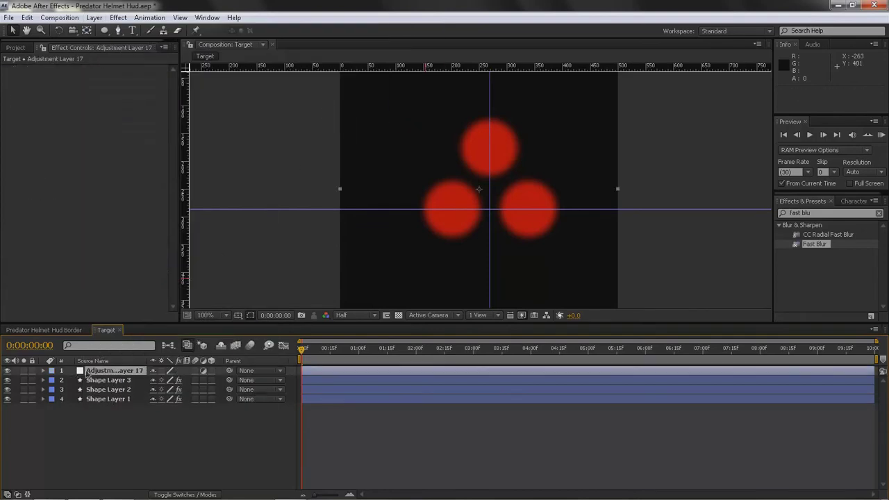
{"action": "right_click", "coordinate": [127, 374]}
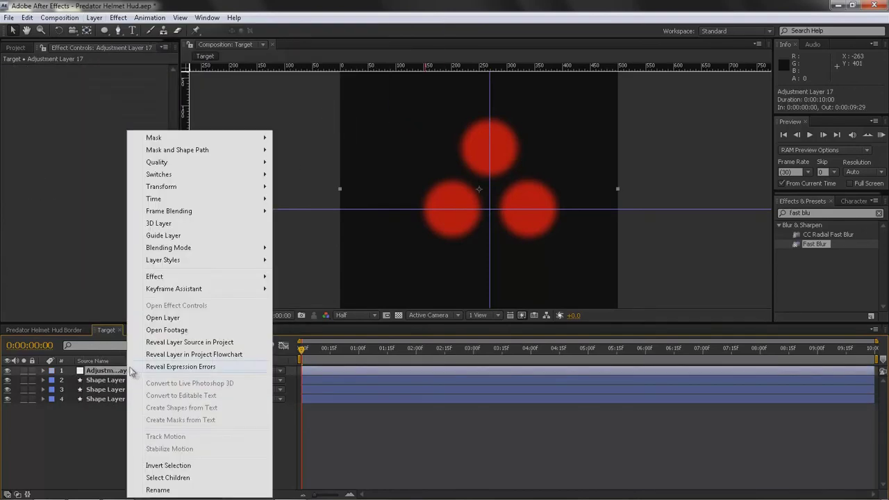
{"action": "left_click", "coordinate": [138, 487]}
{"action": "type", "text": "Glow"}
{"action": "key", "text": "Return"}
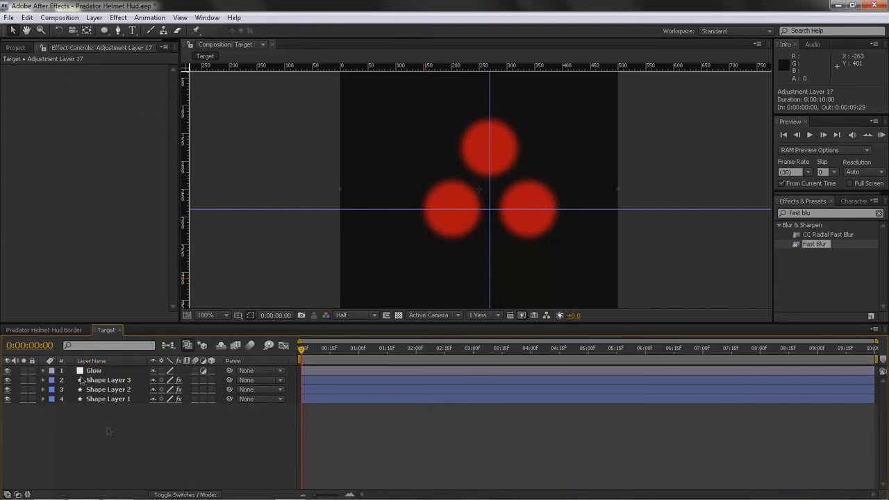
Search for 'glow' and apply the Stylize > Glow effect to the Glow layer
{"action": "left_click", "coordinate": [807, 212]}
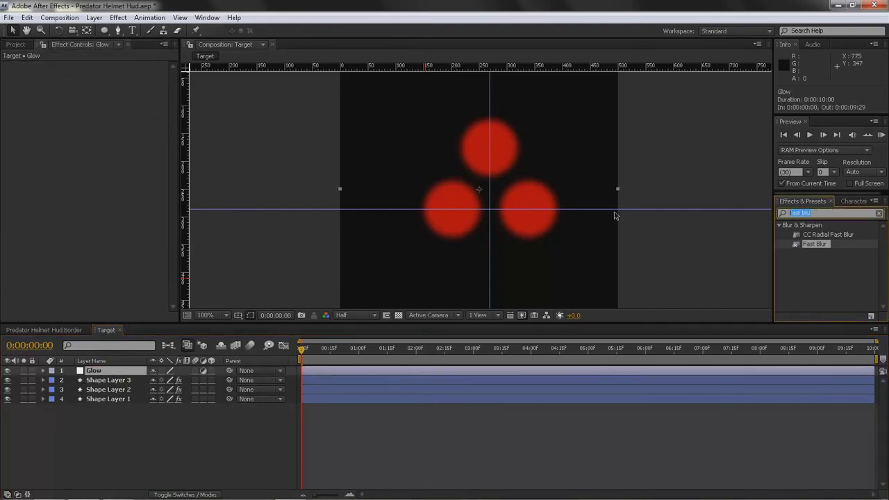
{"action": "type", "text": "glow"}
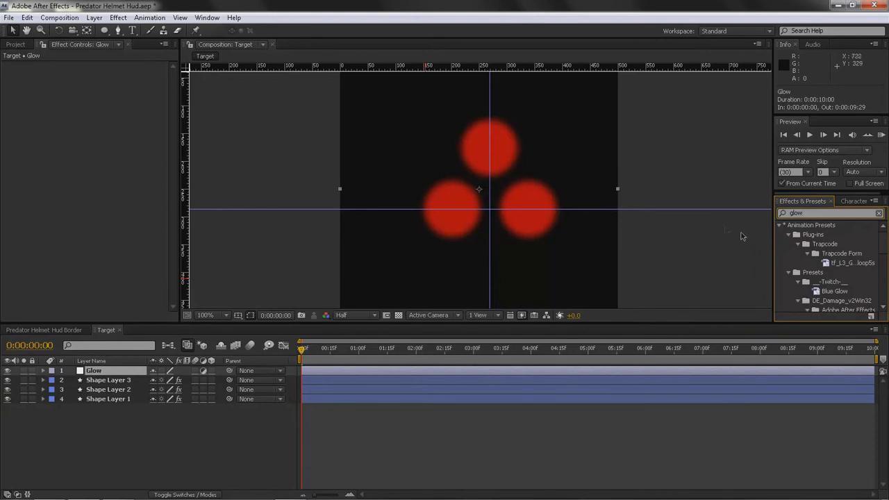
{"action": "key", "text": "comma"}
{"action": "scroll", "coordinate": [812, 264], "scroll_direction": "down", "scroll_amount": 5}
{"action": "scroll", "coordinate": [824, 283], "scroll_direction": "down", "scroll_amount": 3}
{"action": "left_click_drag", "start_coordinate": [809, 307], "coordinate": [94, 371]}
{"action": "key", "text": "period"}
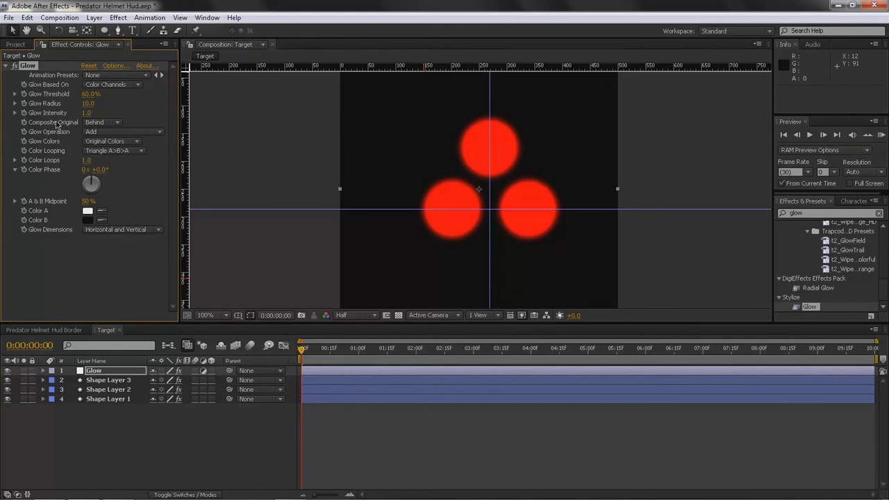
Set the Glow threshold to 20% and switch Glow Colors to A & B Colors
{"action": "left_click", "coordinate": [90, 96]}
{"action": "type", "text": "20"}
{"action": "left_click", "coordinate": [133, 98]}
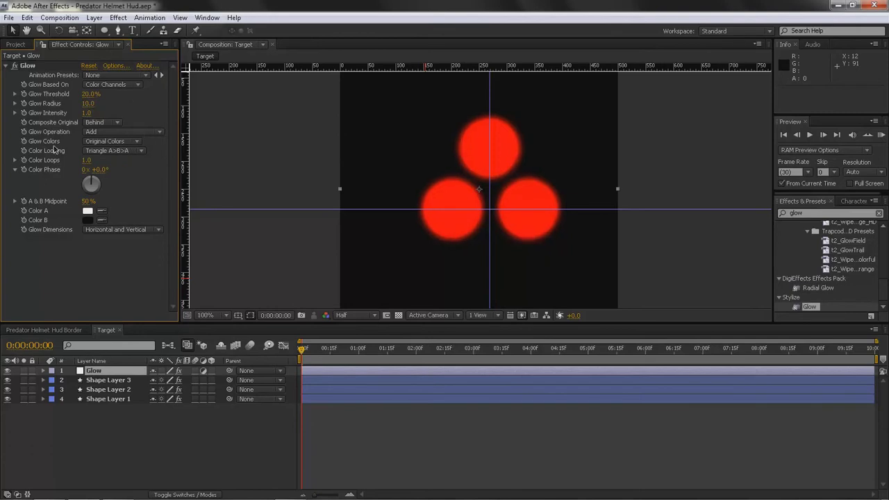
{"action": "left_click", "coordinate": [98, 142]}
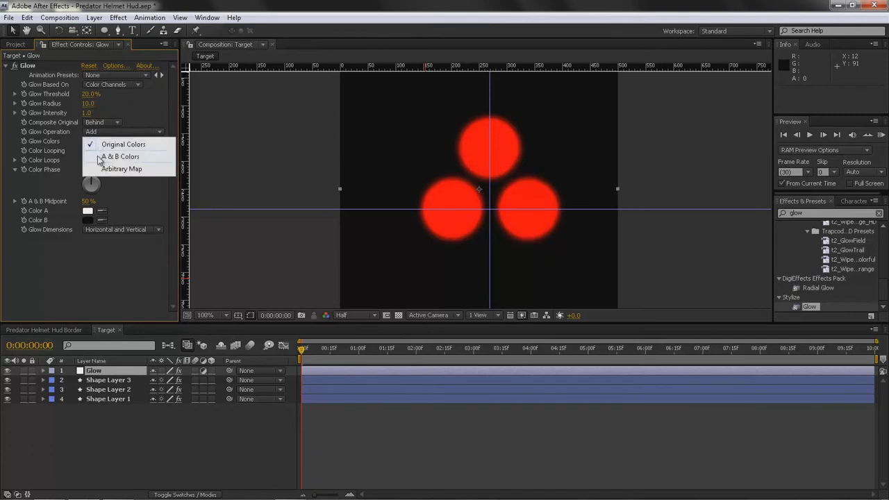
{"action": "left_click", "coordinate": [108, 158]}
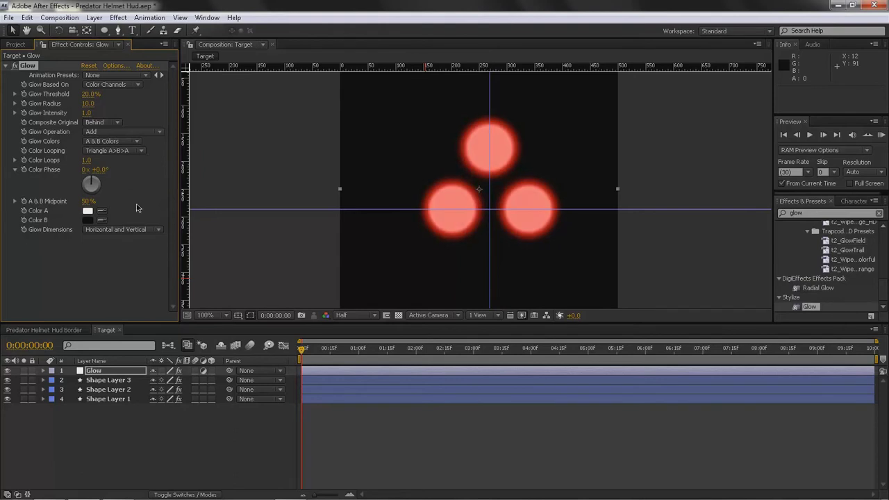
Preview a lower Glow threshold, then restore it to 20%
{"action": "left_click", "coordinate": [89, 95]}
{"action": "key", "text": "Return"}
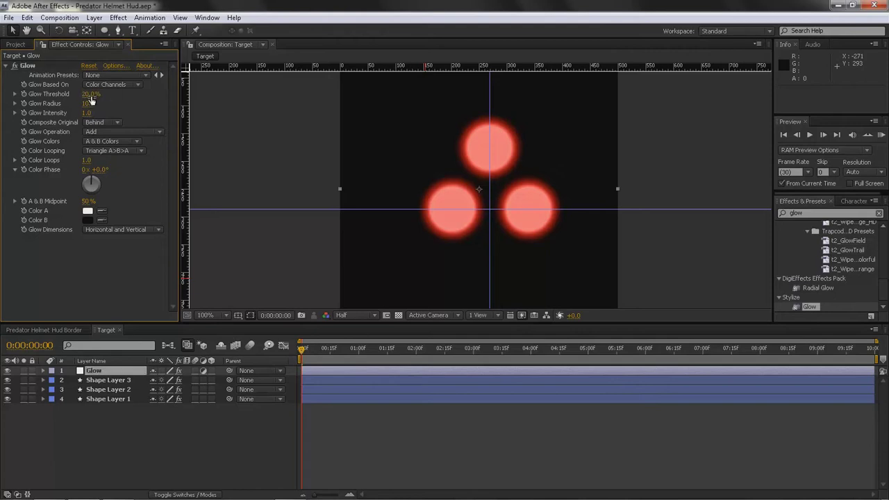
{"action": "left_click_drag", "start_coordinate": [91, 96], "coordinate": [92, 103]}
{"action": "left_click", "coordinate": [91, 95]}
{"action": "type", "text": "20"}
{"action": "key", "text": "Return"}
Deselect the Glow layer and close the Target comp to return to the HUD comp
{"action": "left_click", "coordinate": [157, 415]}
{"action": "scroll", "coordinate": [423, 166], "scroll_direction": "down", "scroll_amount": 3}
{"action": "scroll", "coordinate": [422, 166], "scroll_direction": "up", "scroll_amount": 3}
{"action": "scroll", "coordinate": [423, 168], "scroll_direction": "down", "scroll_amount": 2}
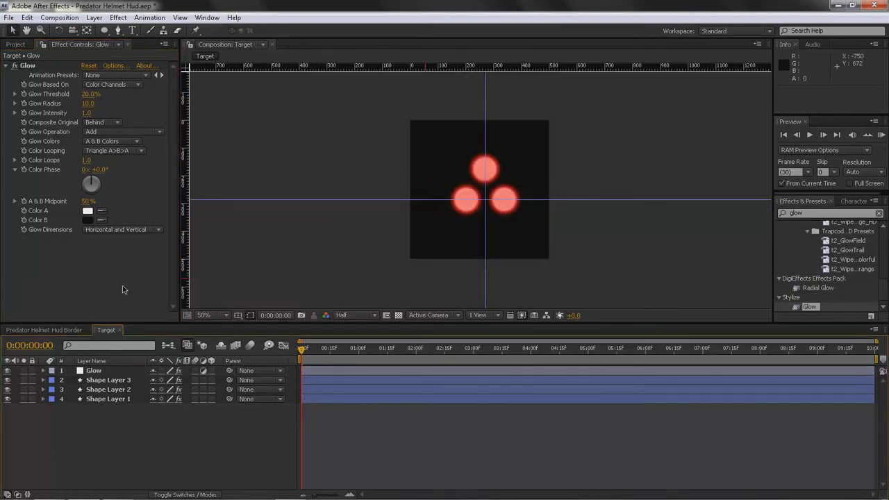
{"action": "left_click", "coordinate": [120, 330]}
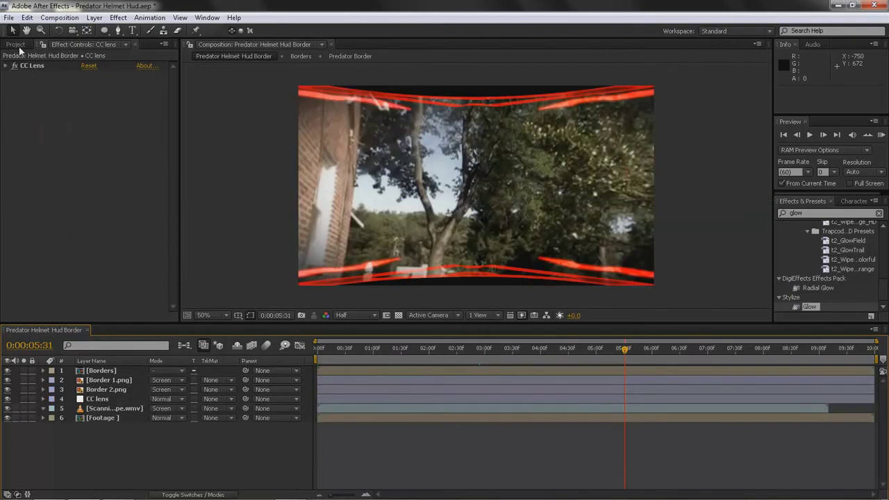
From the Project panel's Compositions folder, drag Target into the timeline and place it above CC lens
{"action": "left_click", "coordinate": [16, 44]}
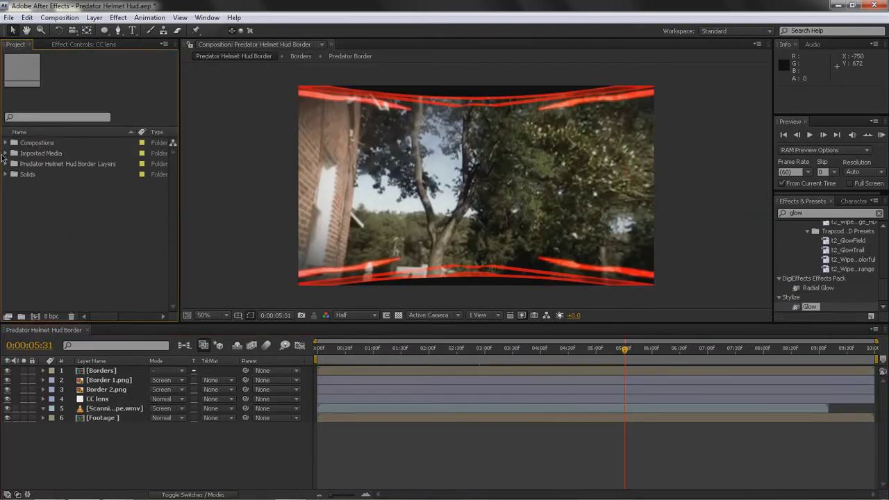
{"action": "left_click", "coordinate": [6, 142]}
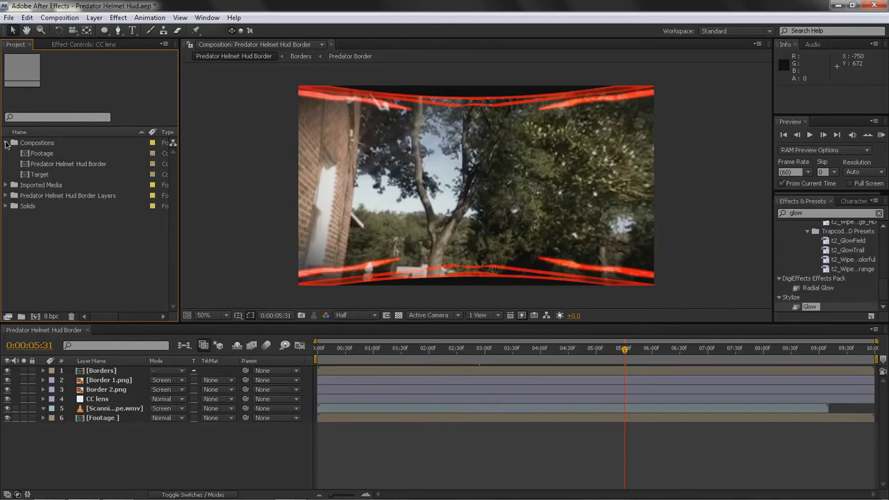
{"action": "left_click_drag", "start_coordinate": [42, 175], "coordinate": [63, 209]}
{"action": "left_click_drag", "start_coordinate": [85, 269], "coordinate": [116, 420]}
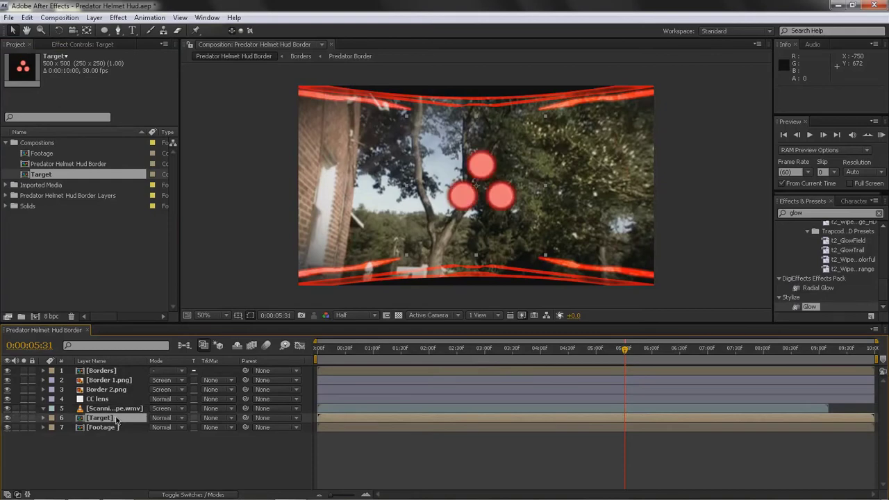
{"action": "left_click_drag", "start_coordinate": [106, 419], "coordinate": [106, 399]}
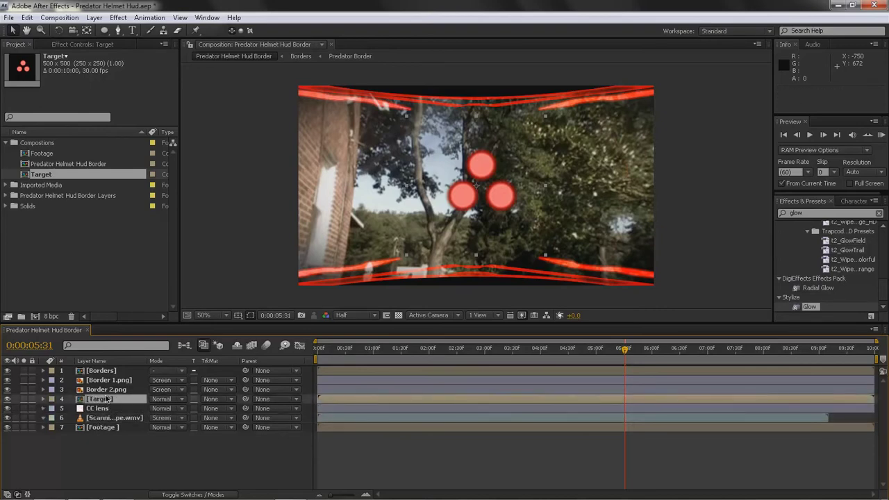
Scale the Target layer down to 50%
{"action": "left_click", "coordinate": [125, 430]}
{"action": "left_click", "coordinate": [100, 401]}
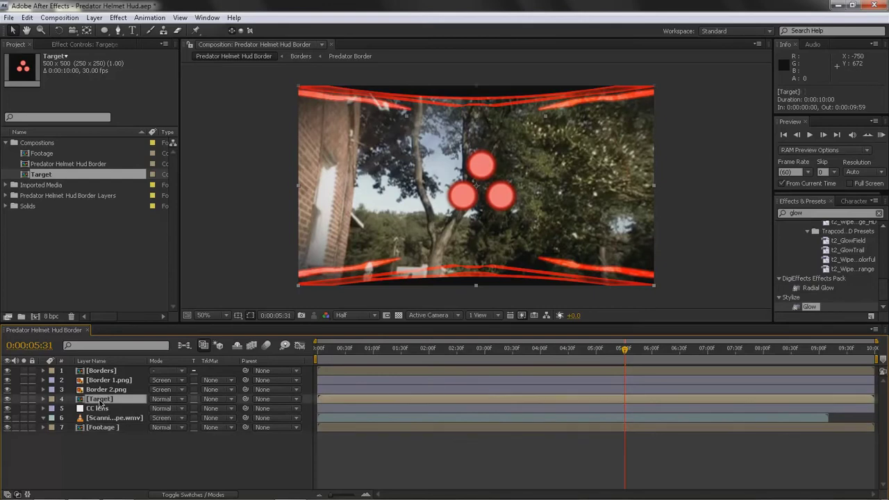
{"action": "key", "text": "s"}
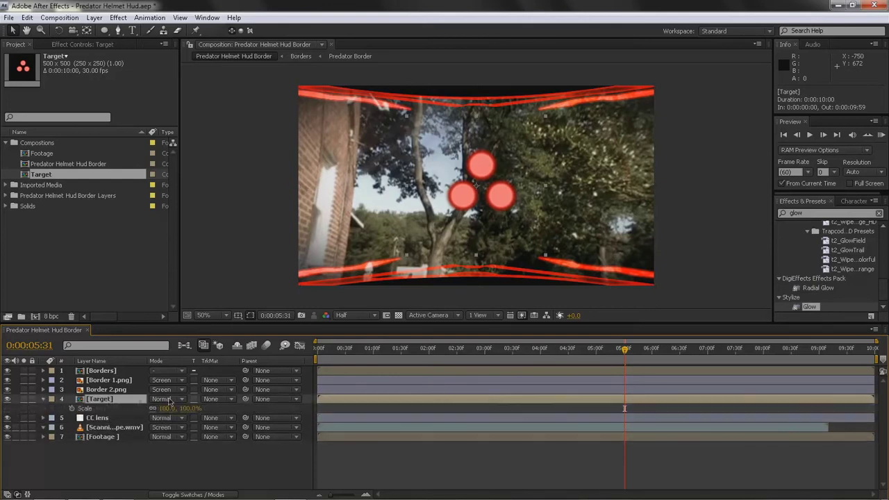
{"action": "left_click_drag", "start_coordinate": [167, 409], "coordinate": [141, 409]}
{"action": "left_click", "coordinate": [181, 409]}
{"action": "type", "text": "50"}
{"action": "key", "text": "Return"}
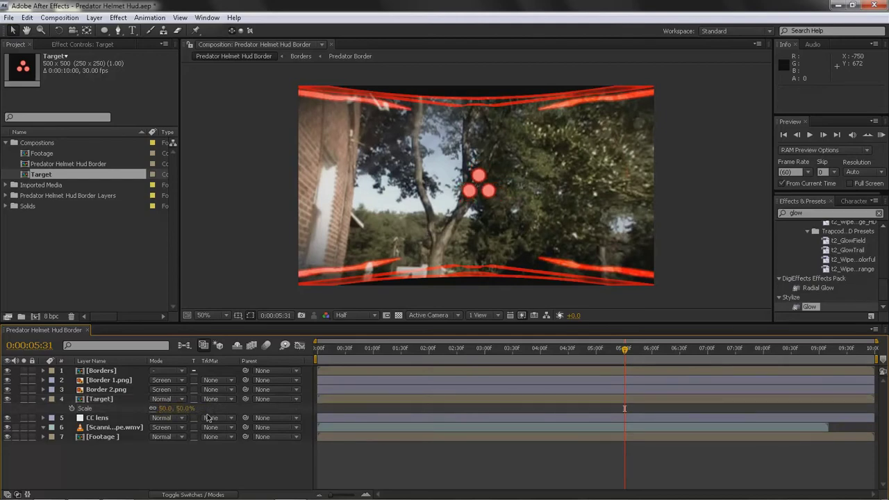
Turn on the 3D Layer switch for Target and collapse its properties
{"action": "left_click", "coordinate": [174, 494]}
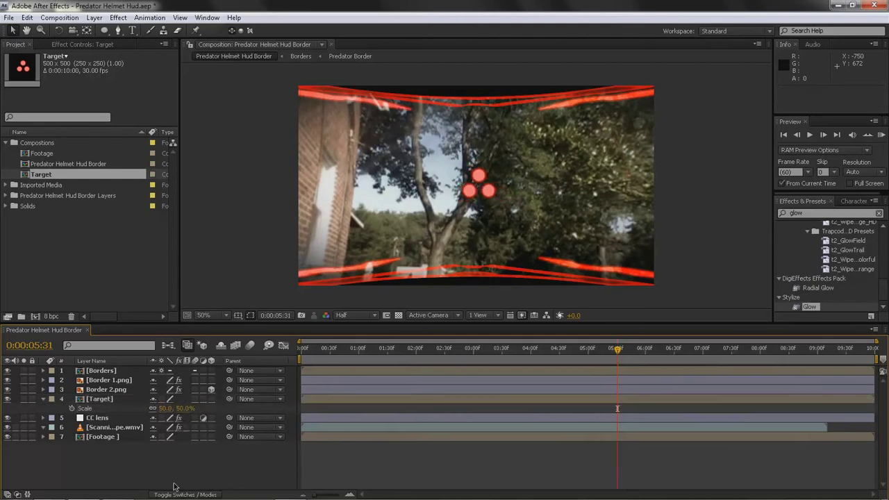
{"action": "left_click", "coordinate": [211, 399]}
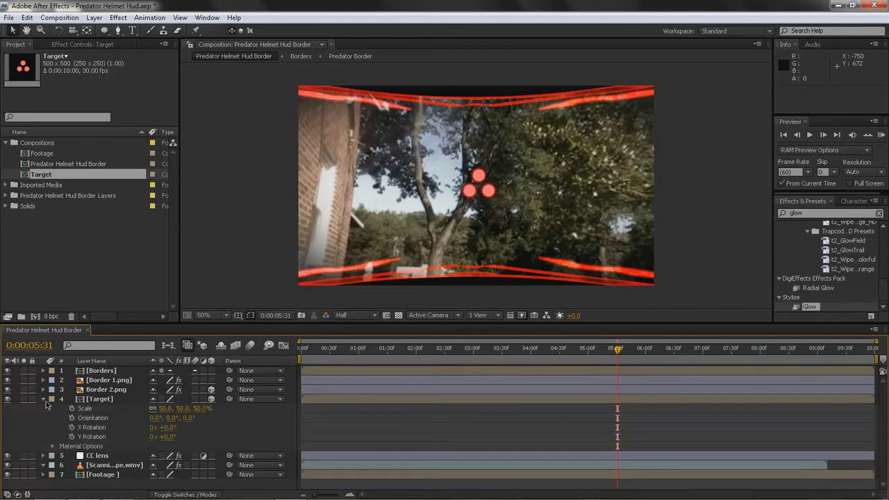
{"action": "left_click", "coordinate": [101, 401]}
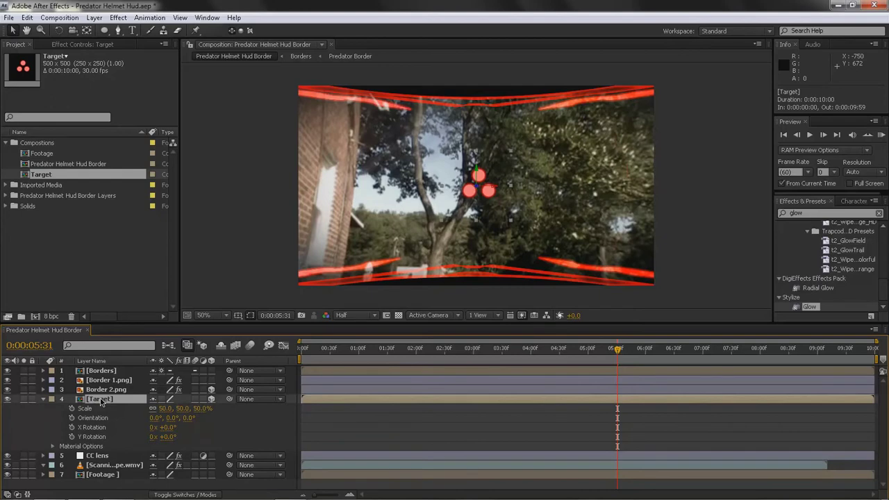
{"action": "key", "text": "ctrl+grave"}
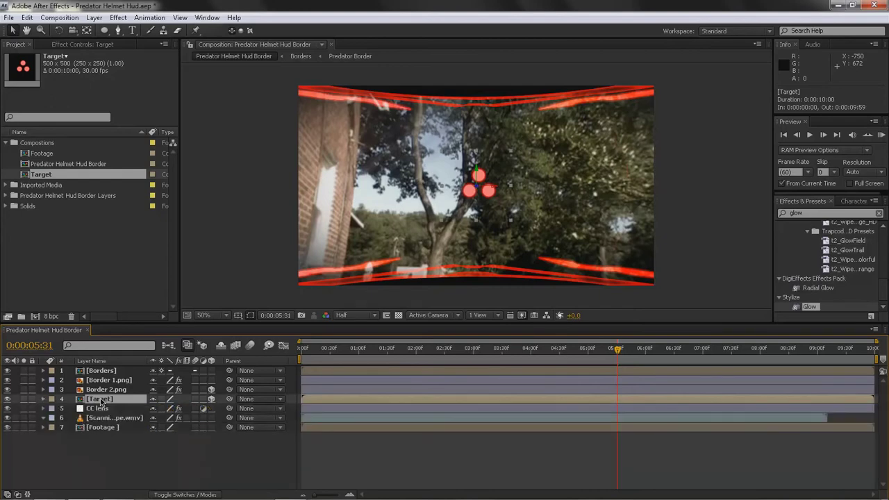
Push the Target's Position Z back to -2110 and set a Position keyframe
{"action": "key", "text": "p"}
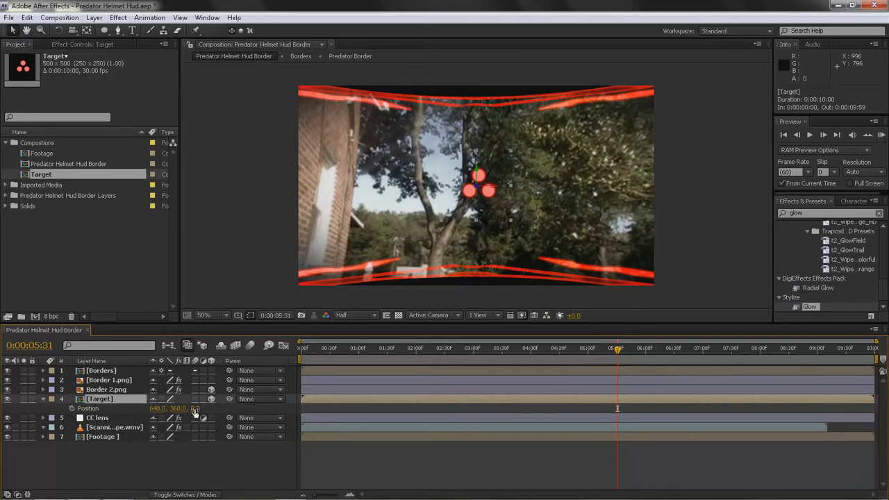
{"action": "left_click_drag", "start_coordinate": [195, 412], "coordinate": [89, 417]}
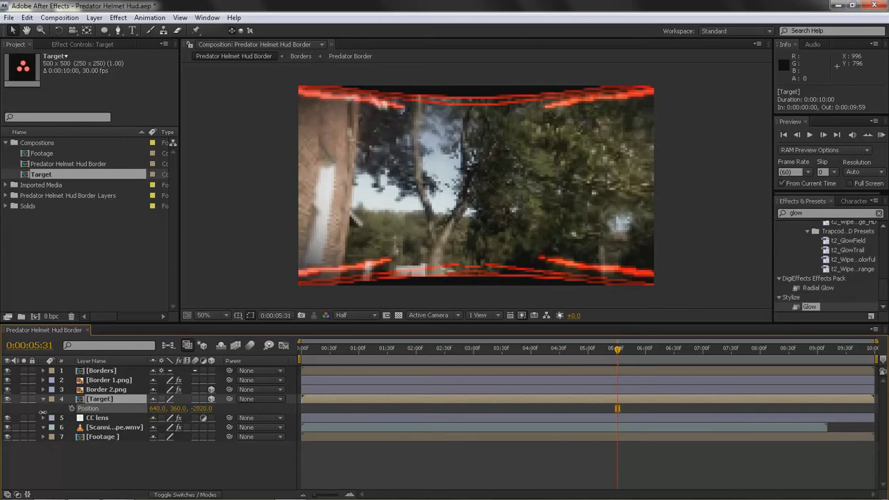
{"action": "mouse_move", "coordinate": [104, 409]}
{"action": "left_mouse_down"}
{"action": "mouse_move", "coordinate": [142, 412]}
{"action": "mouse_move", "coordinate": [88, 414]}
{"action": "left_mouse_up"}
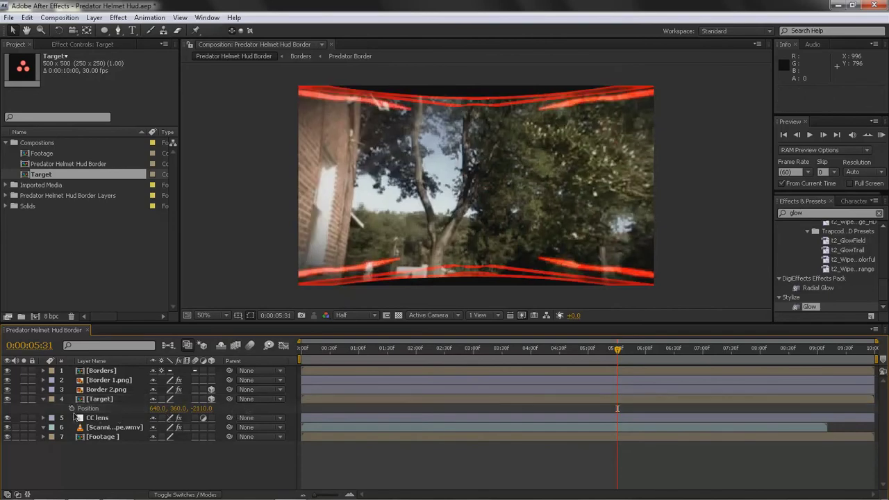
{"action": "left_click", "coordinate": [71, 408]}
Move the current time to the 6-second mark with Target selected
{"action": "left_click", "coordinate": [514, 399]}
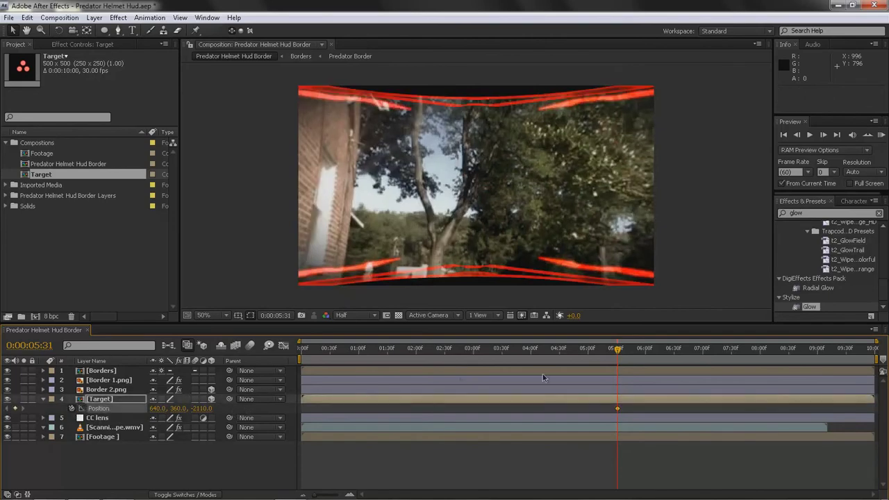
{"action": "left_click", "coordinate": [645, 349]}
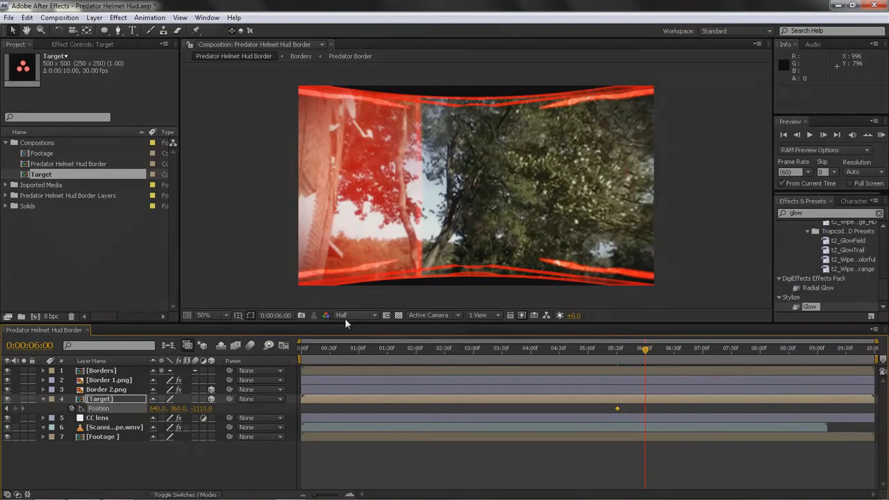
{"action": "left_click", "coordinate": [347, 315]}
Lower the preview resolution to Quarter
{"action": "left_click", "coordinate": [357, 382]}
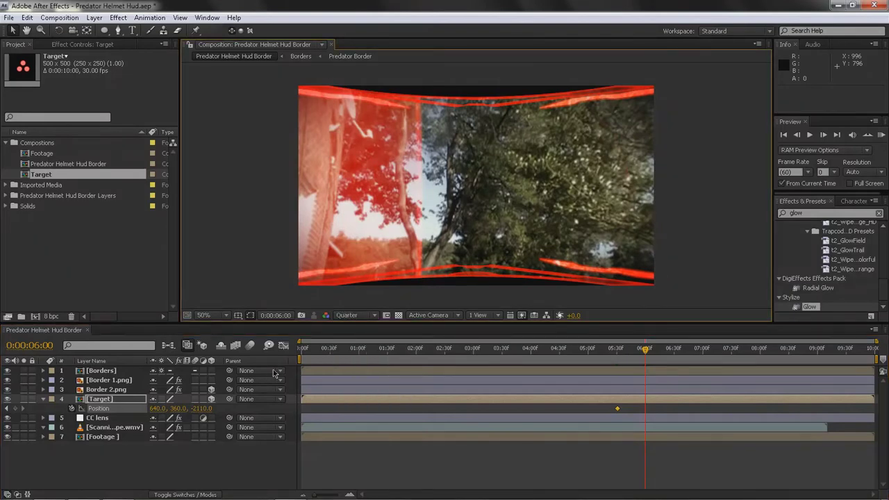
{"action": "left_click", "coordinate": [756, 46]}
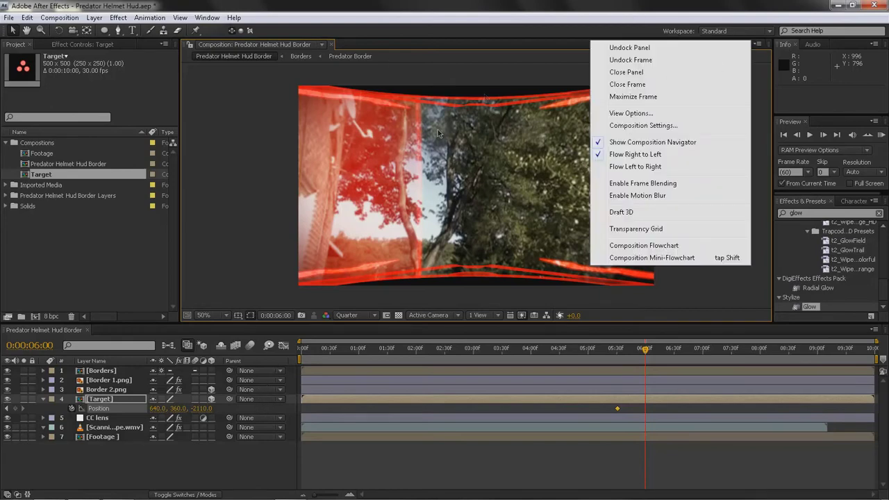
{"action": "left_click", "coordinate": [232, 230]}
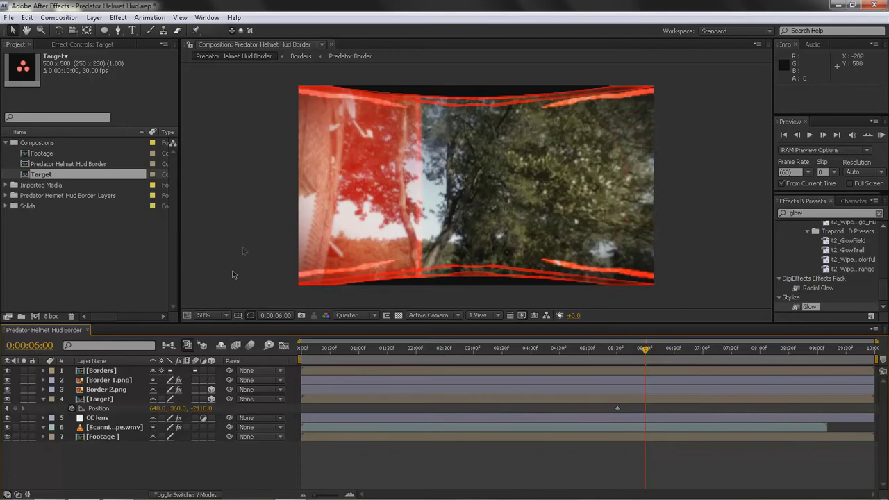
At 6:00, keyframe Target forward and down-left to 511.5, 439.9, 760, then show the Mode column
{"action": "left_click_drag", "start_coordinate": [200, 408], "coordinate": [343, 399]}
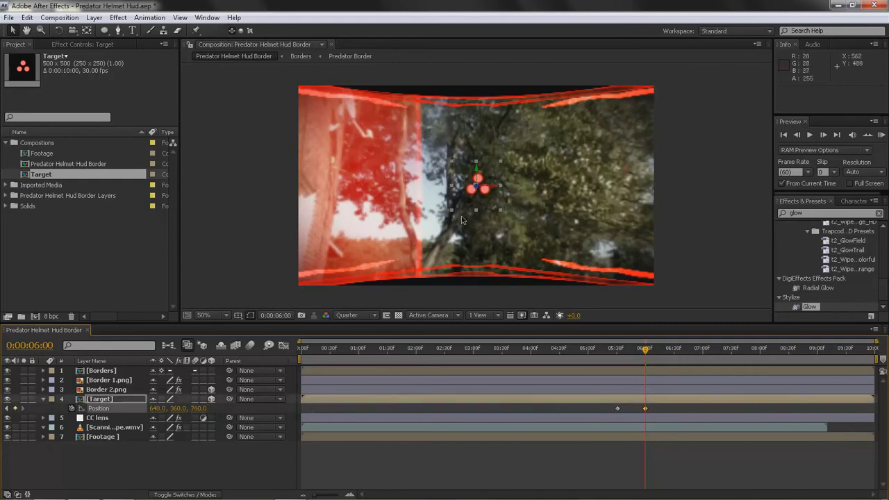
{"action": "left_click_drag", "start_coordinate": [471, 195], "coordinate": [445, 208]}
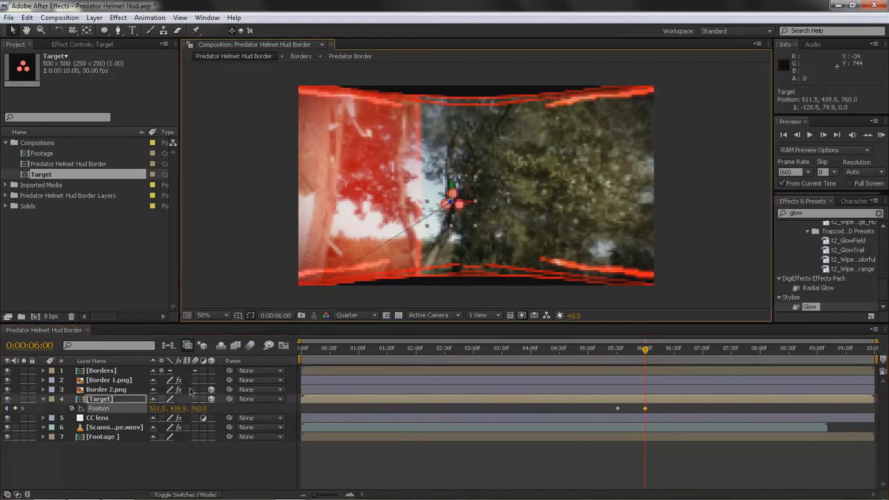
{"action": "left_click", "coordinate": [221, 409]}
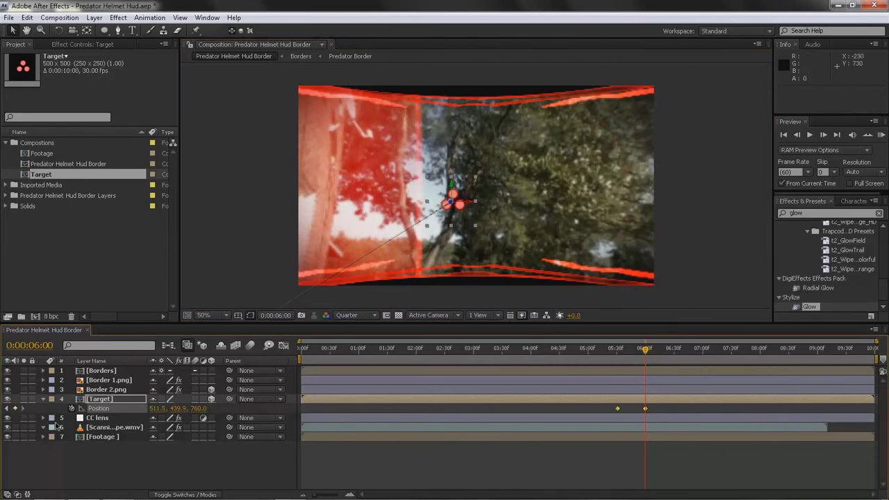
{"action": "left_click", "coordinate": [179, 495]}
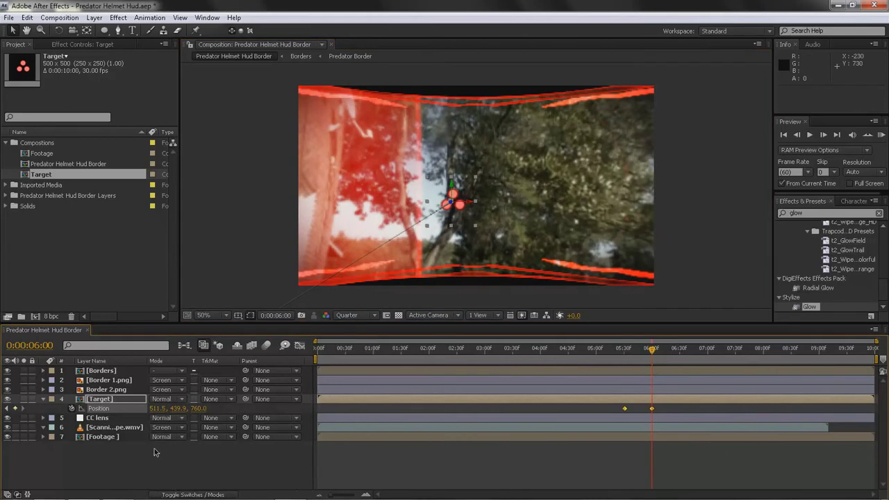
Set the Target layer's blend mode to Screen, briefly trying Add before returning to Screen
{"action": "left_click", "coordinate": [160, 403]}
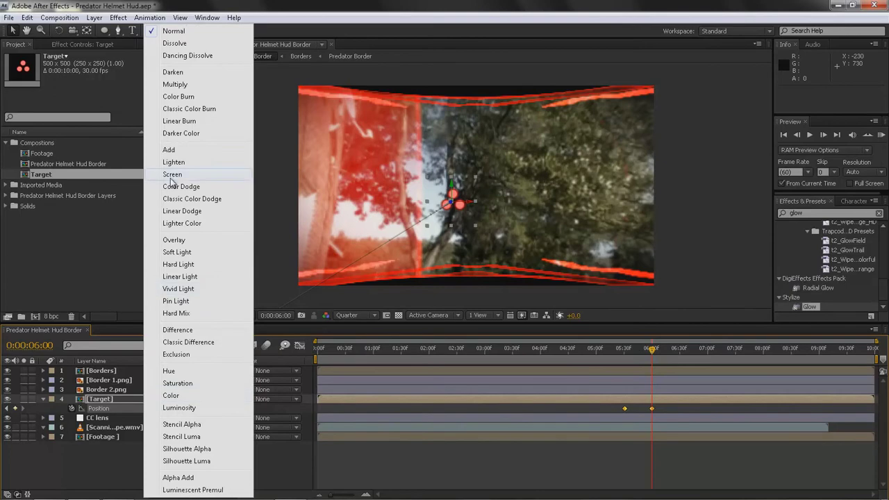
{"action": "left_click", "coordinate": [174, 175]}
{"action": "left_click", "coordinate": [158, 399]}
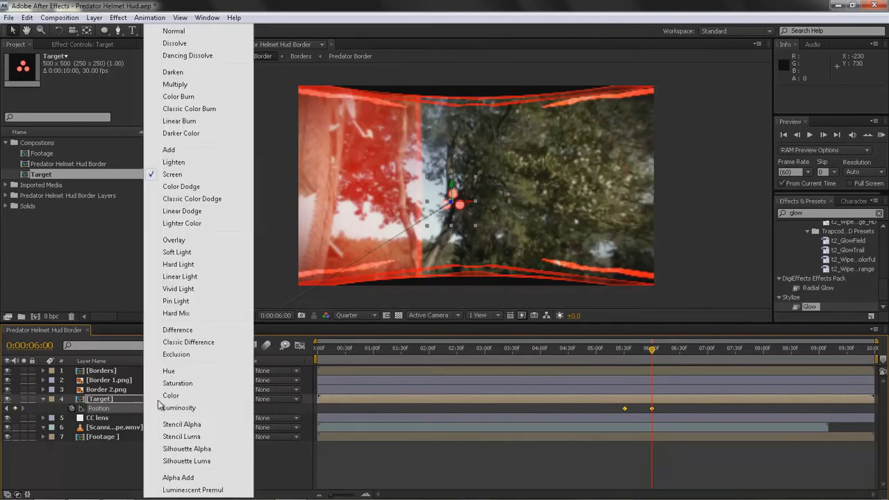
{"action": "left_click", "coordinate": [175, 150]}
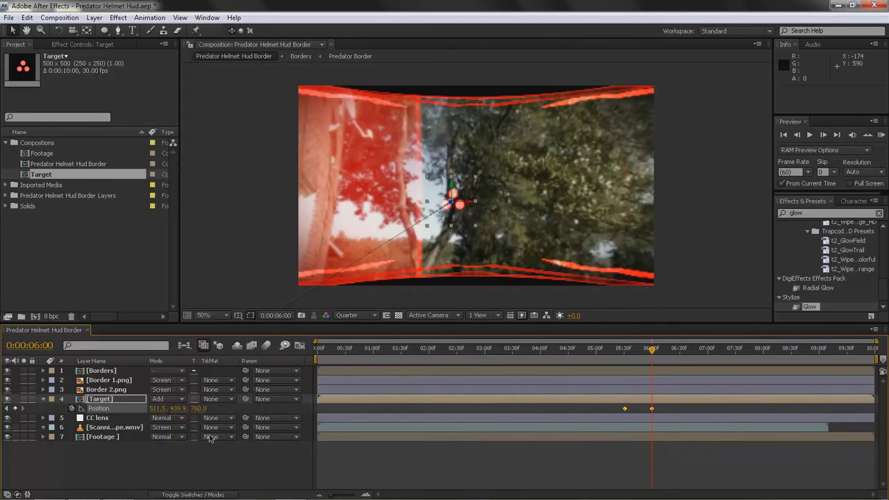
{"action": "left_click", "coordinate": [170, 400]}
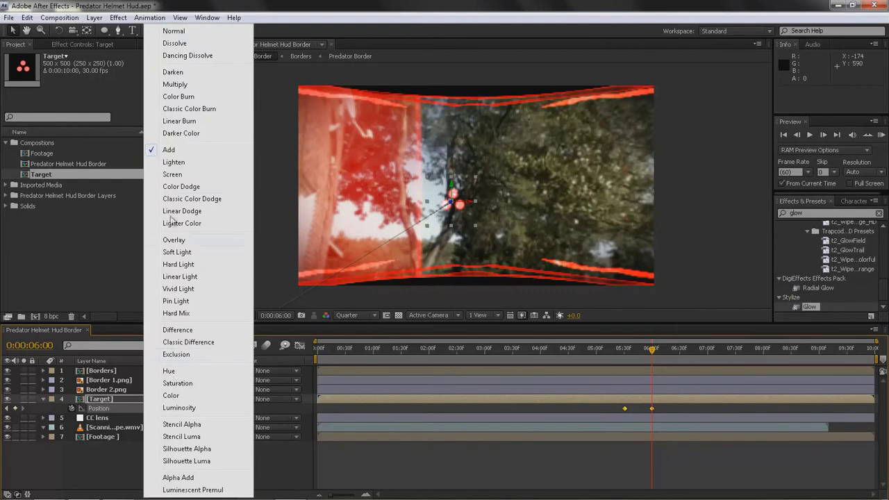
{"action": "left_click", "coordinate": [173, 174]}
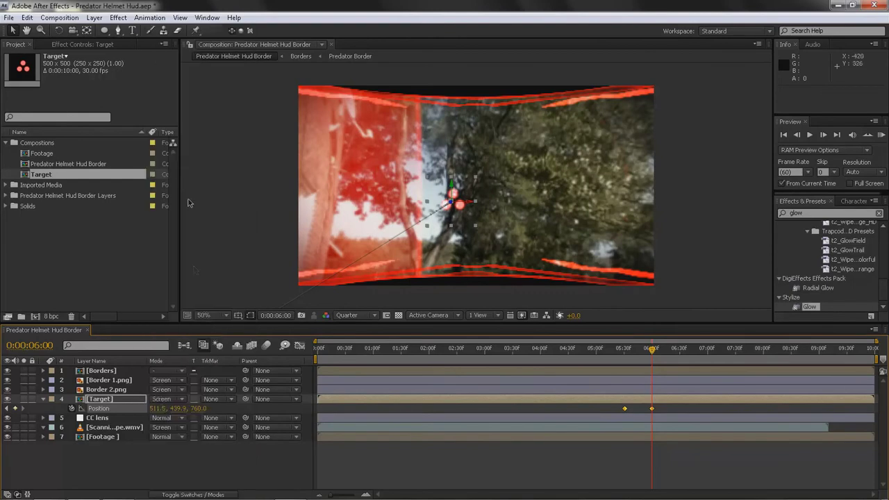
Reselect the Target layer and reveal its rotation properties
{"action": "left_click", "coordinate": [212, 407]}
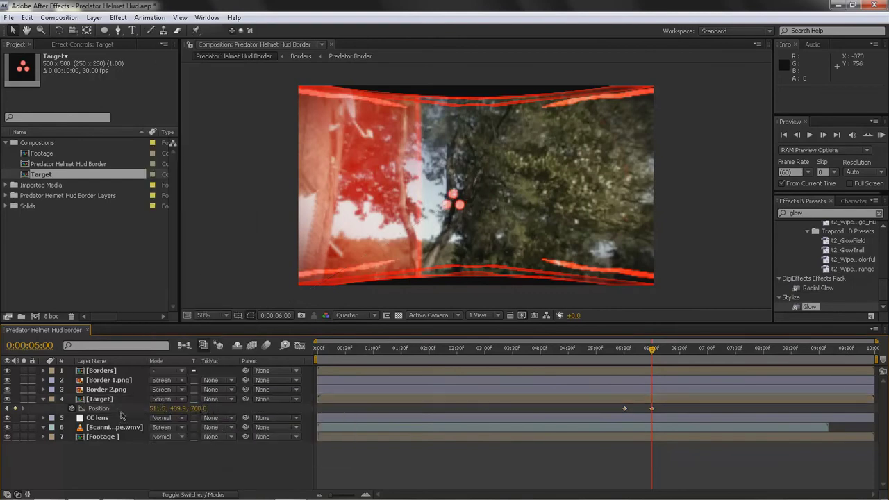
{"action": "left_click", "coordinate": [99, 399]}
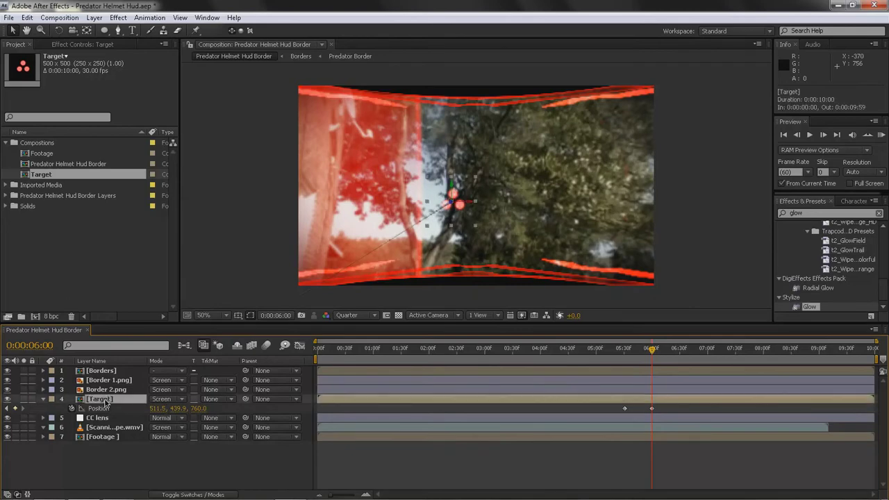
{"action": "key", "text": "r"}
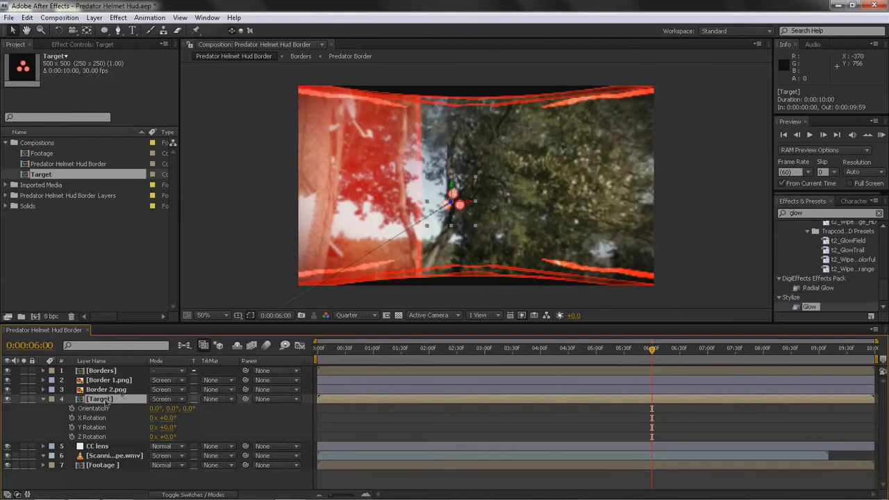
Replace the Target's Z Rotation expression with time*350 and move to 0:00:05:57
{"action": "left_click", "coordinate": [72, 436], "text": "alt"}
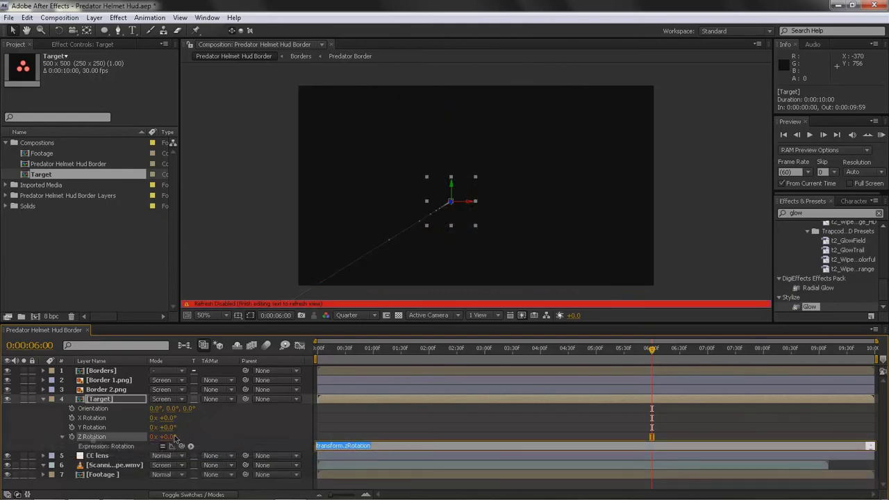
{"action": "key", "text": "BackSpace"}
{"action": "type", "text": "time*350"}
{"action": "left_click", "coordinate": [502, 423]}
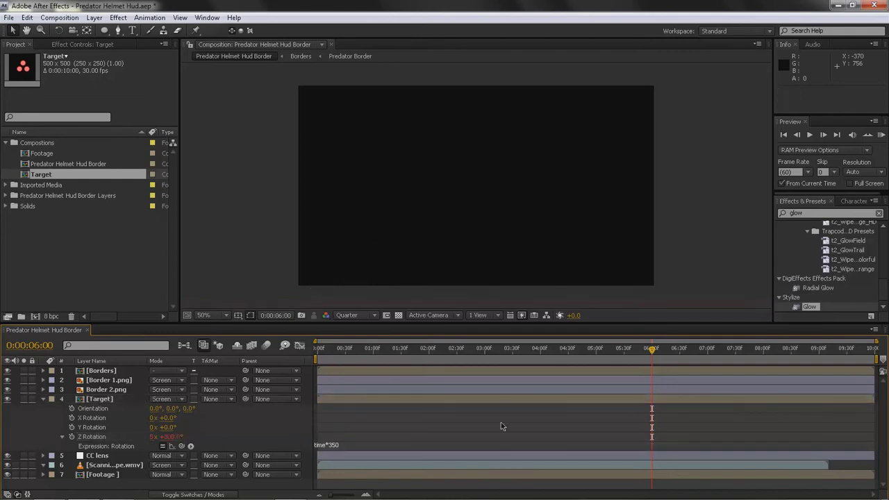
{"action": "left_click_drag", "start_coordinate": [650, 349], "coordinate": [647, 357]}
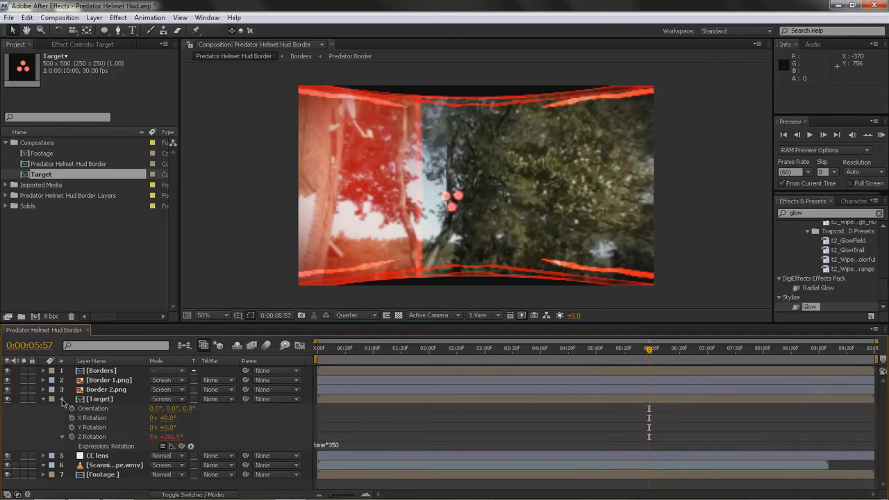
Solo Target, scrub to 0:00:07:24 to check the spin, and collapse its rotation properties
{"action": "left_click", "coordinate": [23, 399]}
{"action": "left_click_drag", "start_coordinate": [635, 361], "coordinate": [711, 393]}
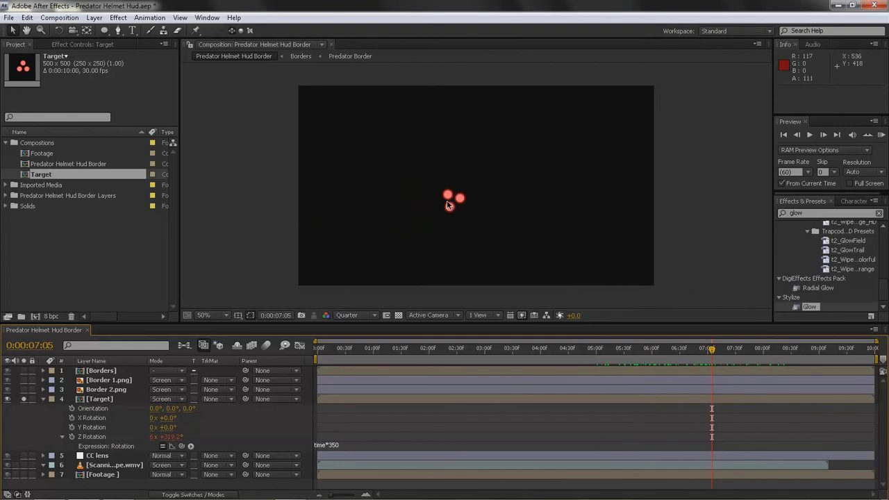
{"action": "left_click_drag", "start_coordinate": [712, 349], "coordinate": [746, 348]}
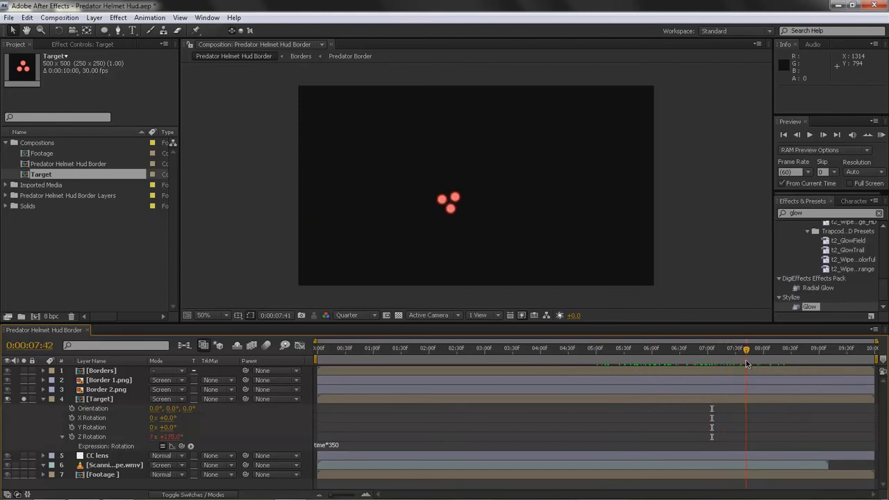
{"action": "left_click", "coordinate": [43, 399]}
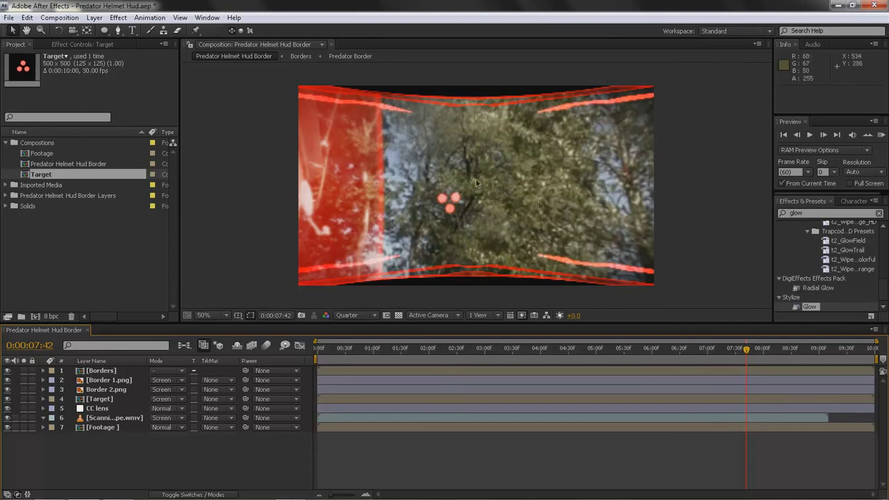
Make a new composition named Cini with width 1280 and height 720
{"action": "left_click", "coordinate": [60, 18]}
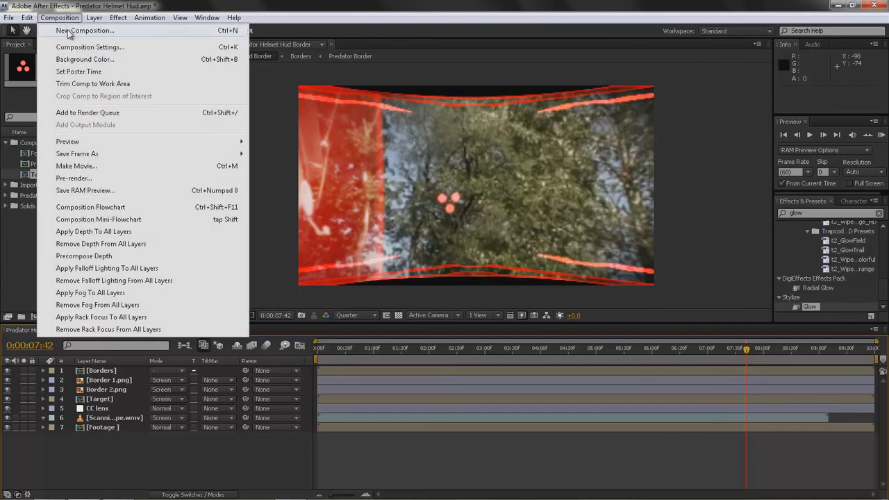
{"action": "left_click", "coordinate": [70, 29]}
{"action": "type", "text": "C"}
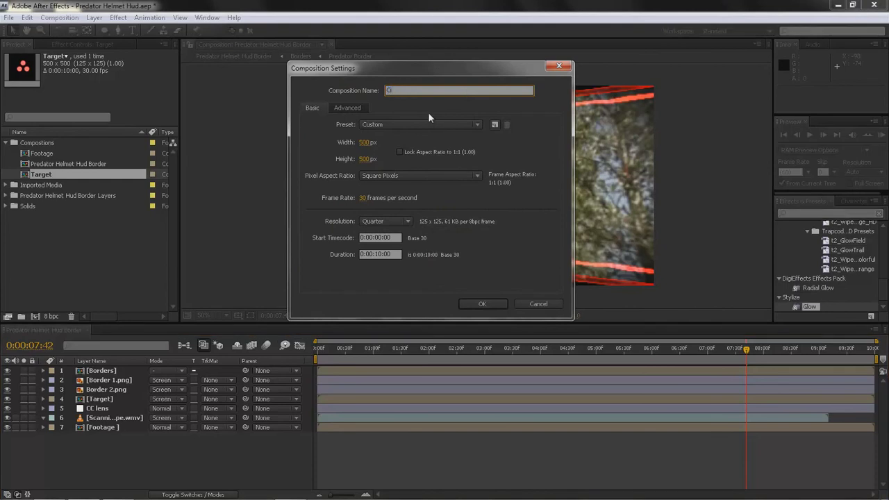
{"action": "type", "text": "ini"}
{"action": "left_click", "coordinate": [366, 142]}
{"action": "type", "text": "1280"}
{"action": "left_click", "coordinate": [356, 158]}
{"action": "type", "text": "720"}
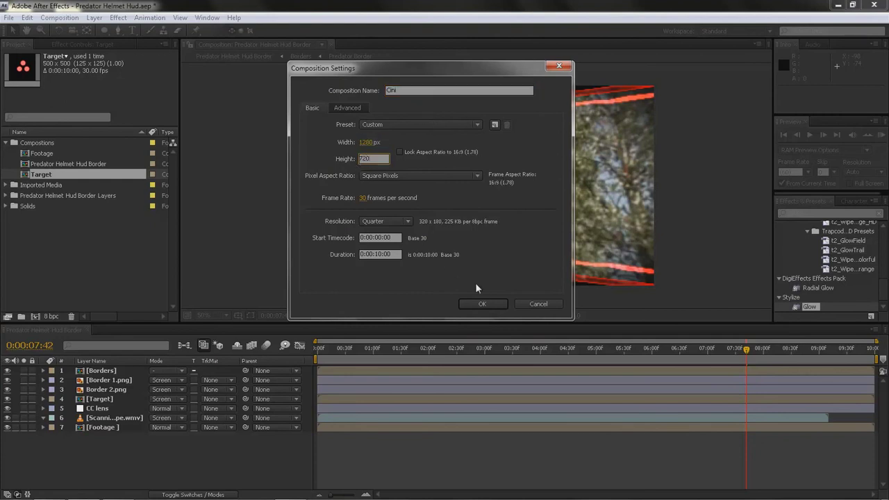
{"action": "left_click", "coordinate": [482, 302]}
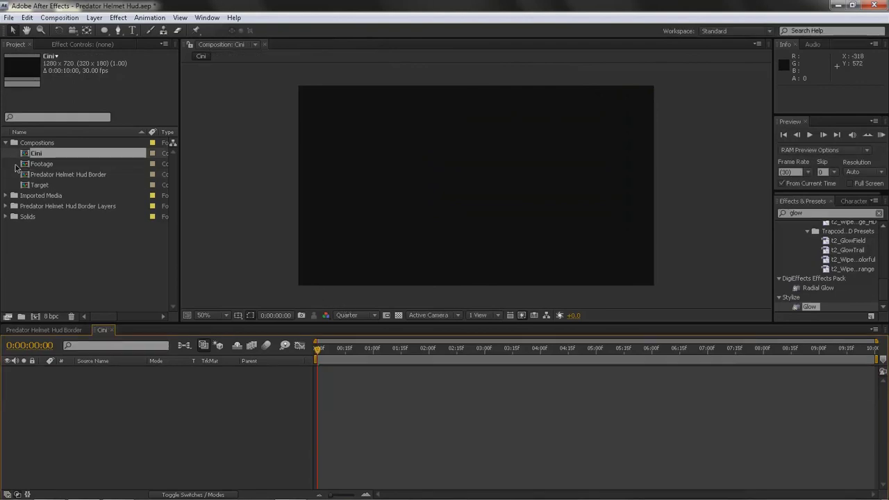
Drop Predator Helmet Hud Border into Cini and set its unlinked vertical scale to 90%
{"action": "left_click_drag", "start_coordinate": [49, 178], "coordinate": [471, 184]}
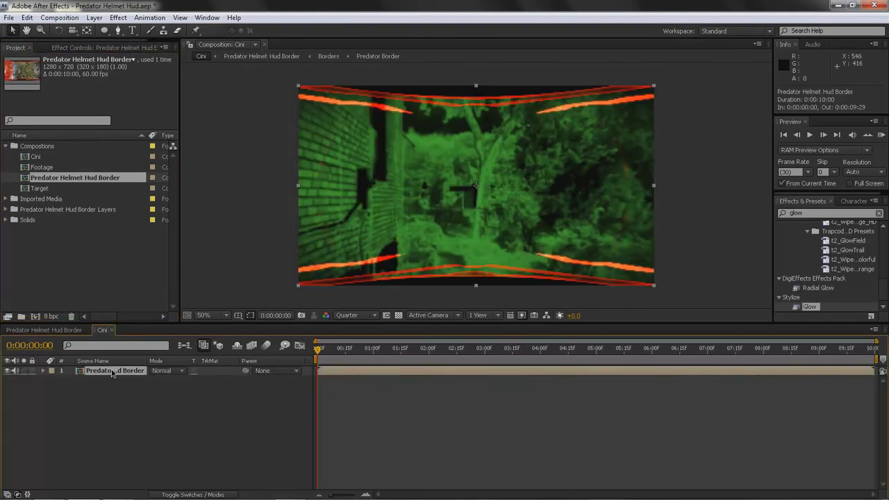
{"action": "key", "text": "s"}
{"action": "left_click", "coordinate": [152, 382]}
{"action": "left_click", "coordinate": [188, 382]}
{"action": "type", "text": "90"}
{"action": "key", "text": "Return"}
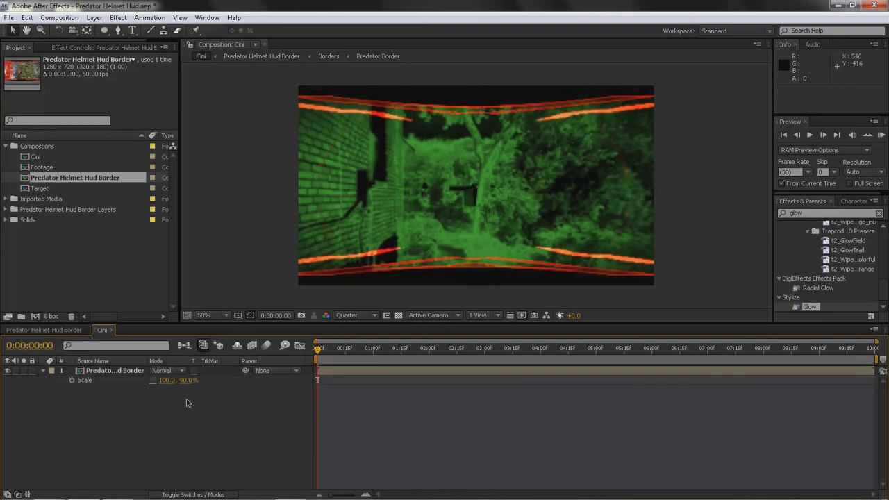
Fine-tune the vertical scale to 100 × 90%, relink proportions, and jump to 0:00:02:15
{"action": "left_click", "coordinate": [185, 380]}
{"action": "left_click_drag", "start_coordinate": [185, 380], "coordinate": [170, 397]}
{"action": "left_click", "coordinate": [154, 380]}
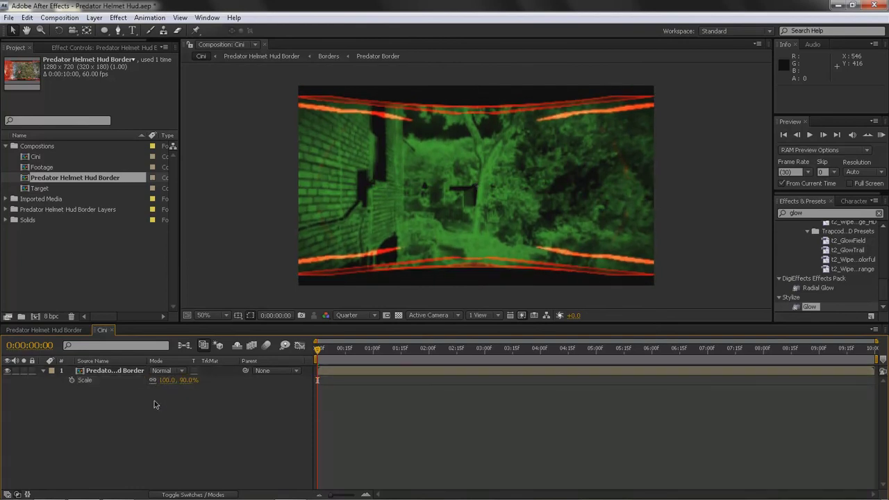
{"action": "left_click", "coordinate": [43, 371]}
{"action": "left_click", "coordinate": [455, 351]}
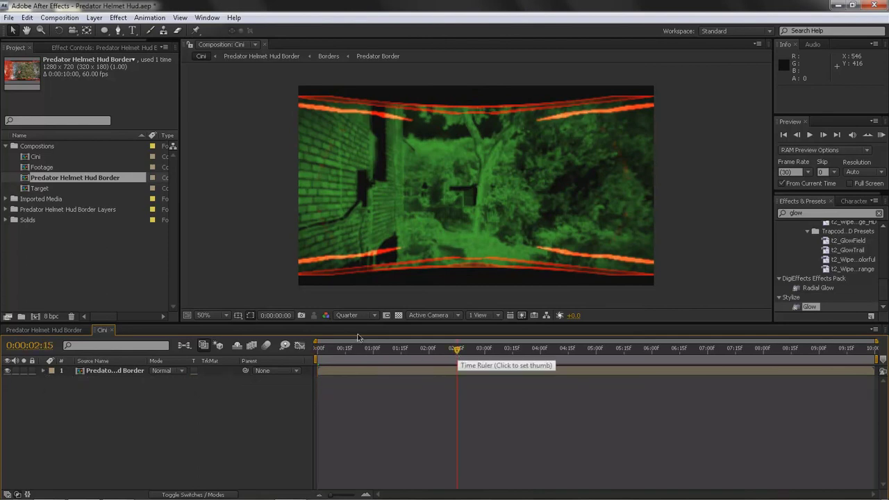